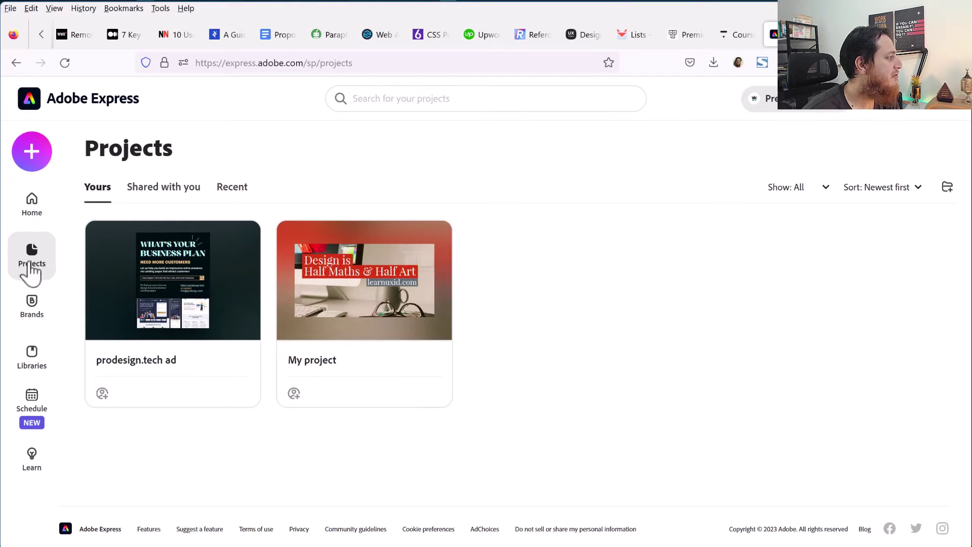
Step: Open the ProDesign brand kit from the Brands page
left_click(33, 316)
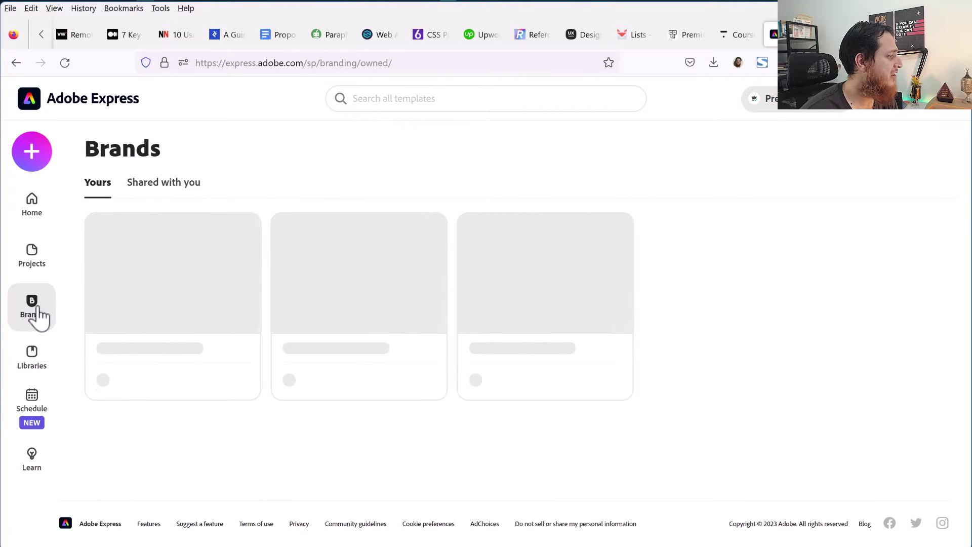
mouse_move(364, 292)
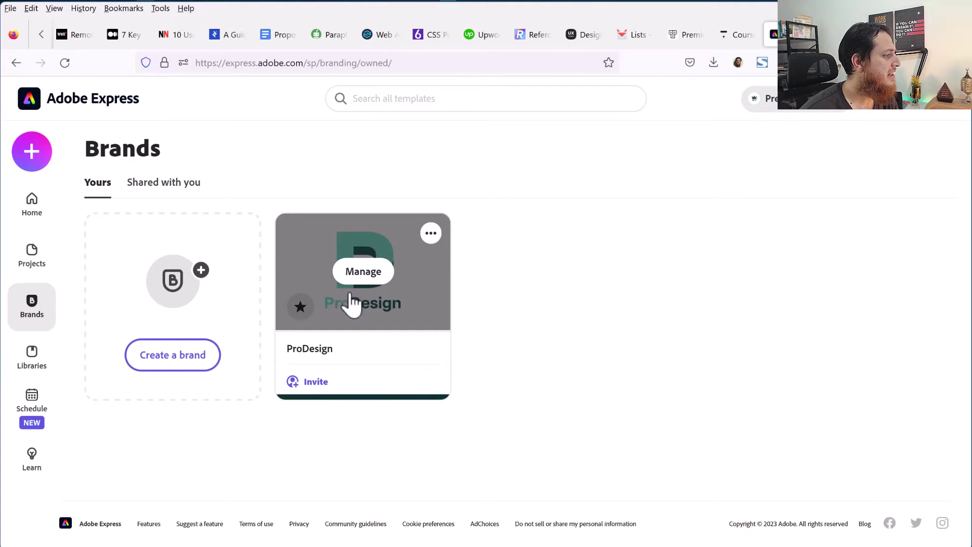
left_click(359, 318)
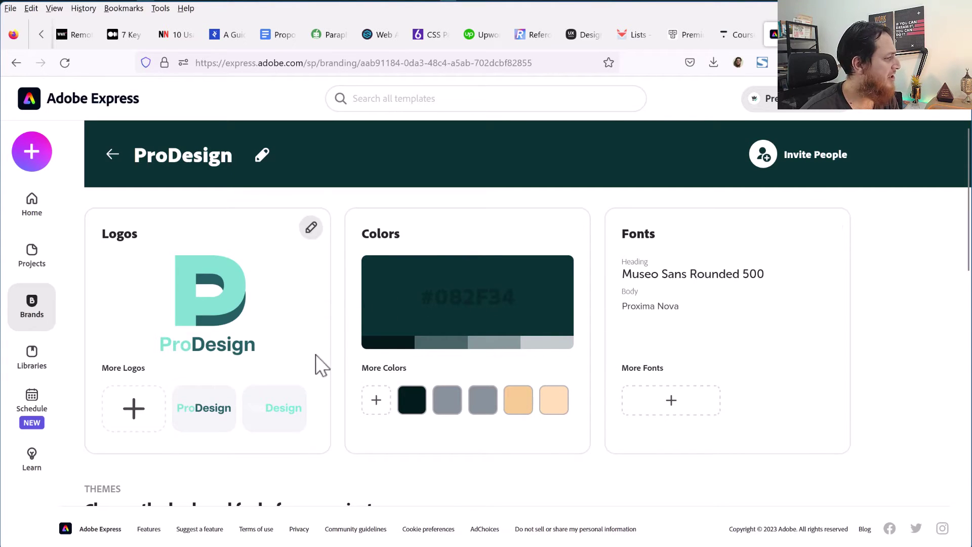
Step: Start editing the ProDesign logo on the Header/Footer branded surface card
scroll(266, 349, "down", 3)
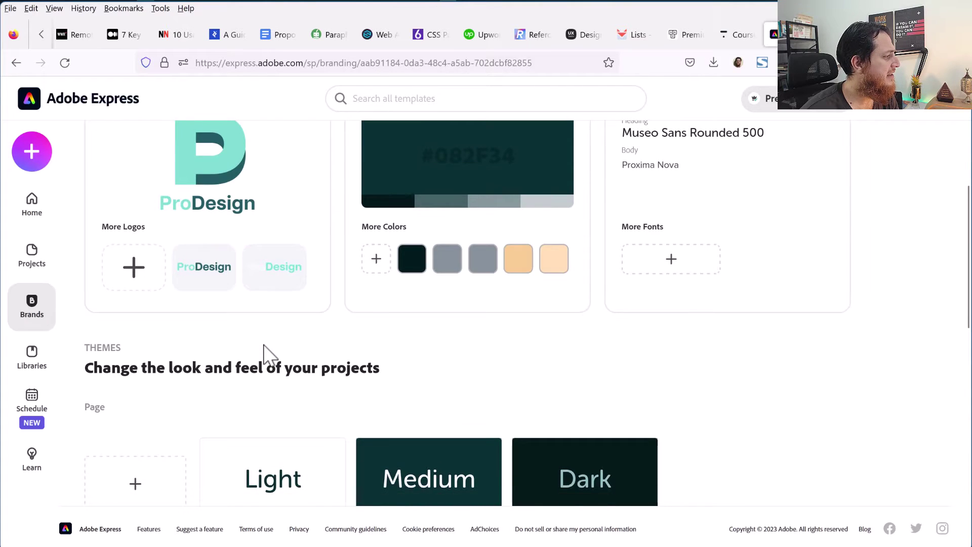
scroll(264, 345, "up", 3)
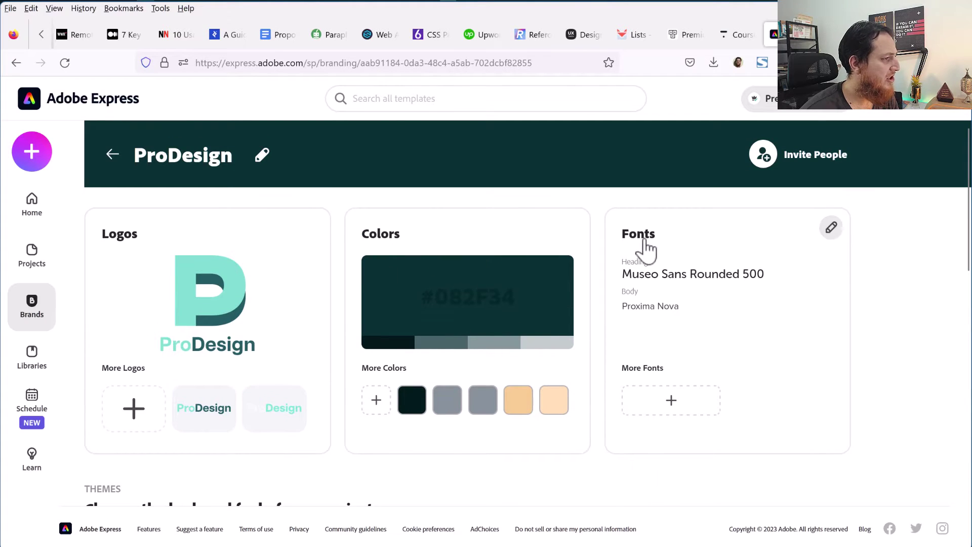
scroll(522, 390, "down", 5)
scroll(521, 397, "down", 4)
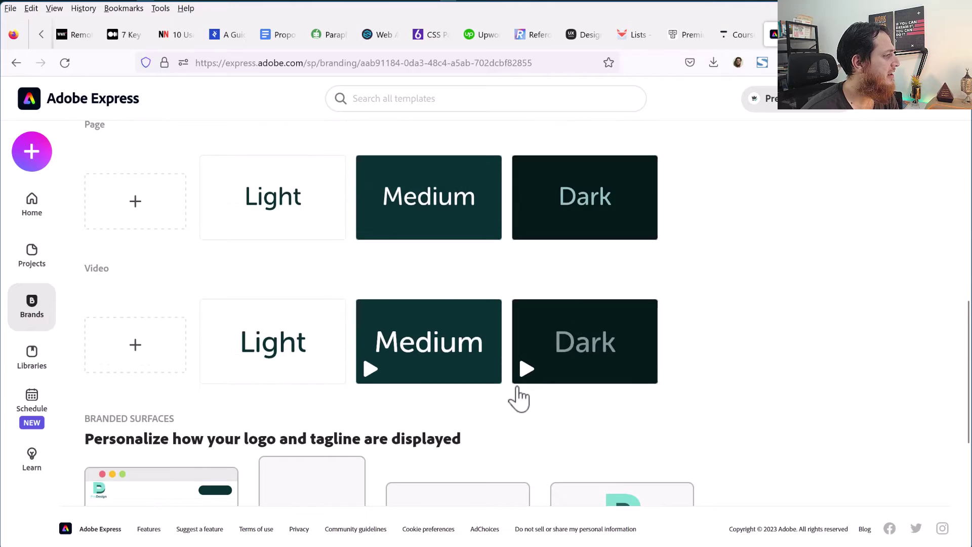
scroll(521, 398, "up", 3)
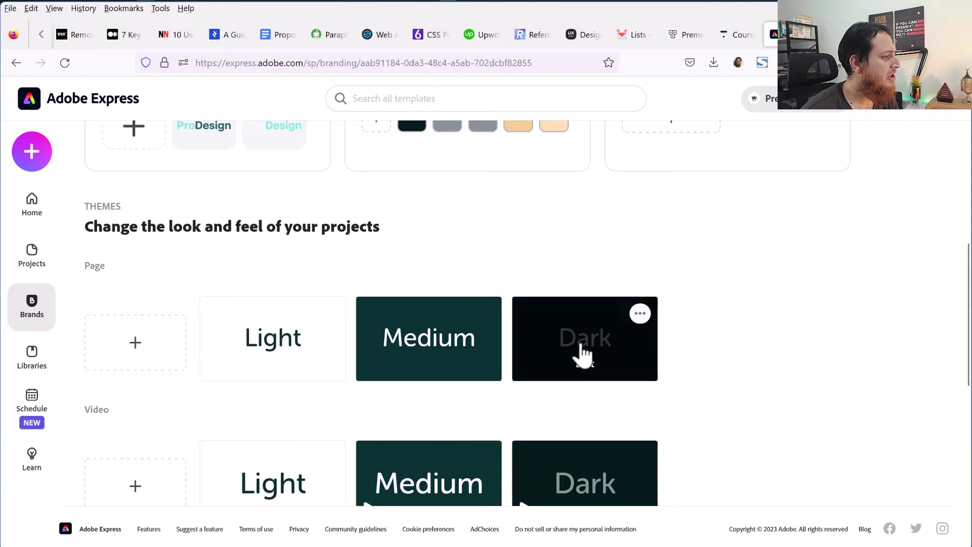
mouse_move(634, 361)
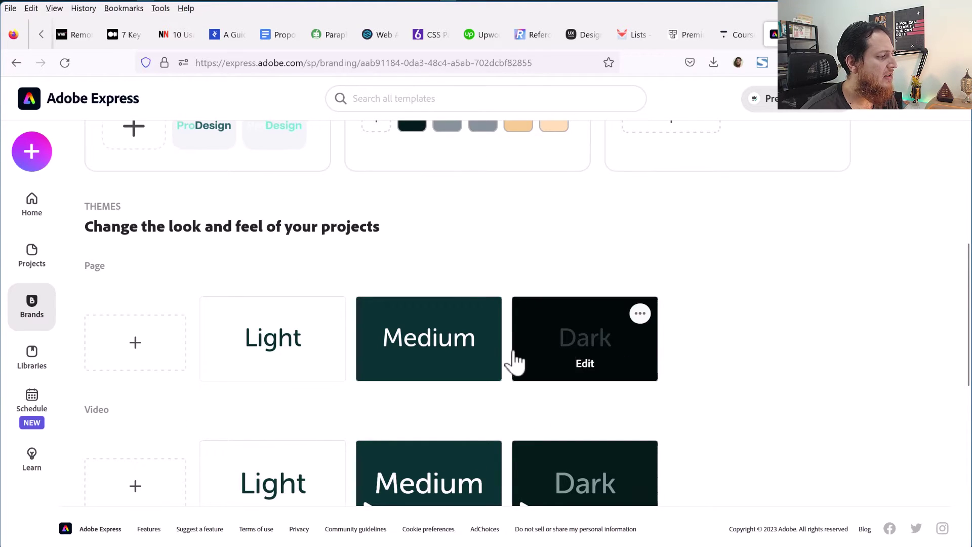
mouse_move(318, 366)
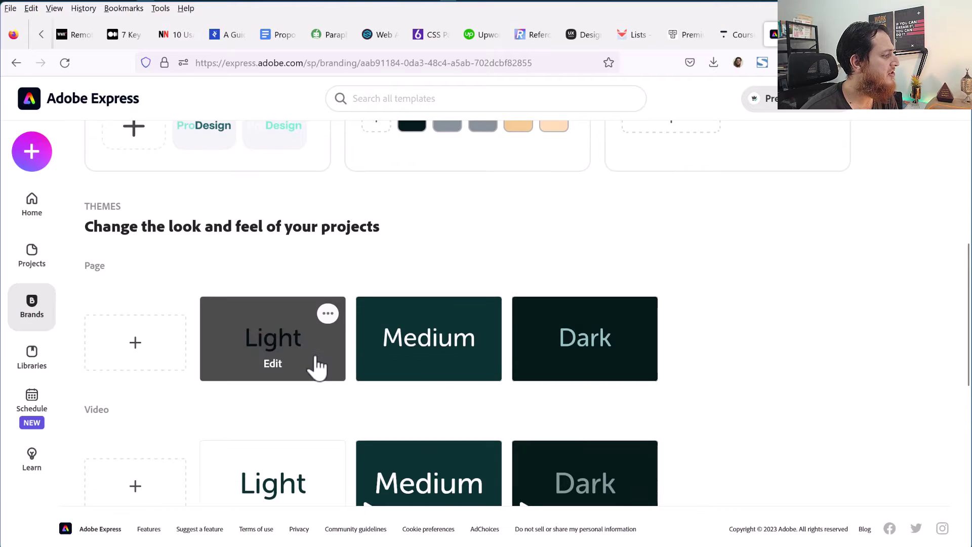
scroll(318, 366, "down", 5)
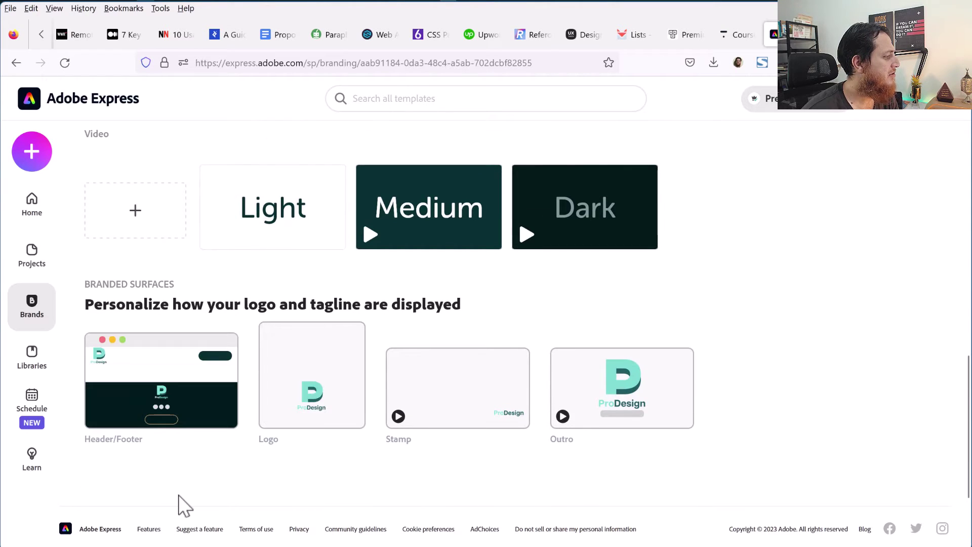
mouse_move(158, 435)
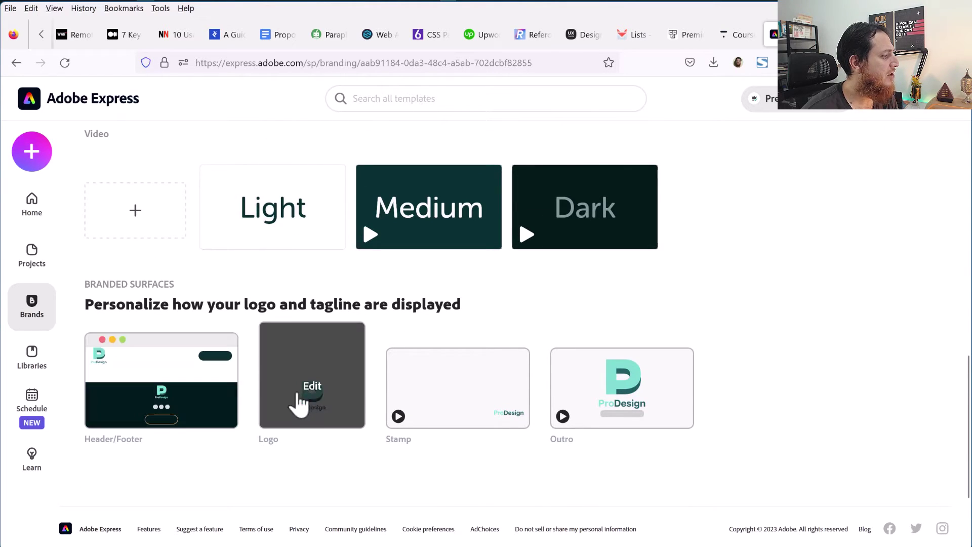
mouse_move(503, 411)
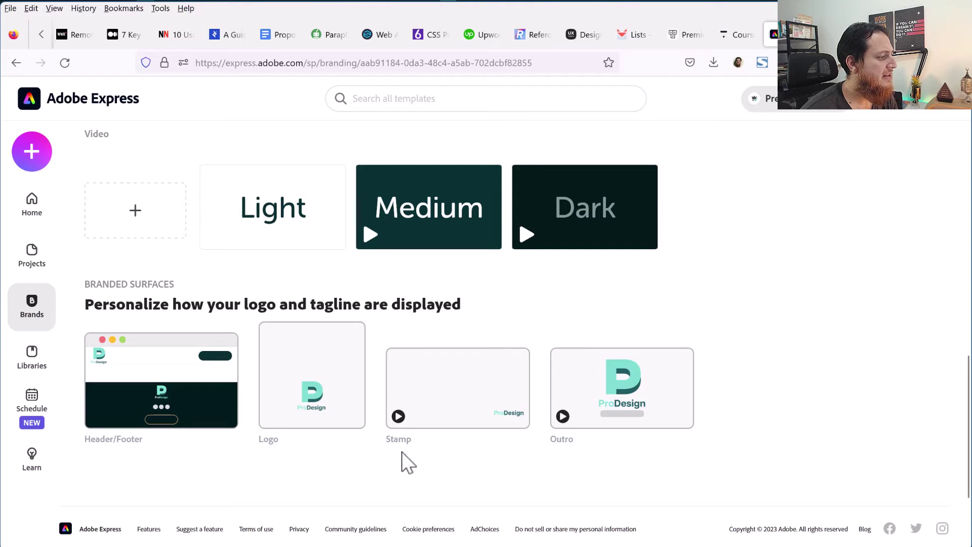
mouse_move(575, 406)
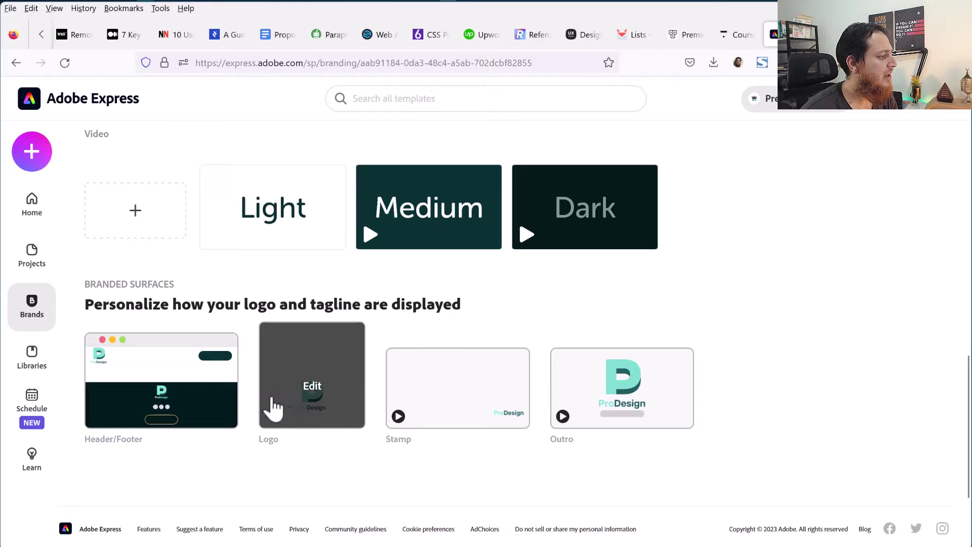
left_click(165, 396)
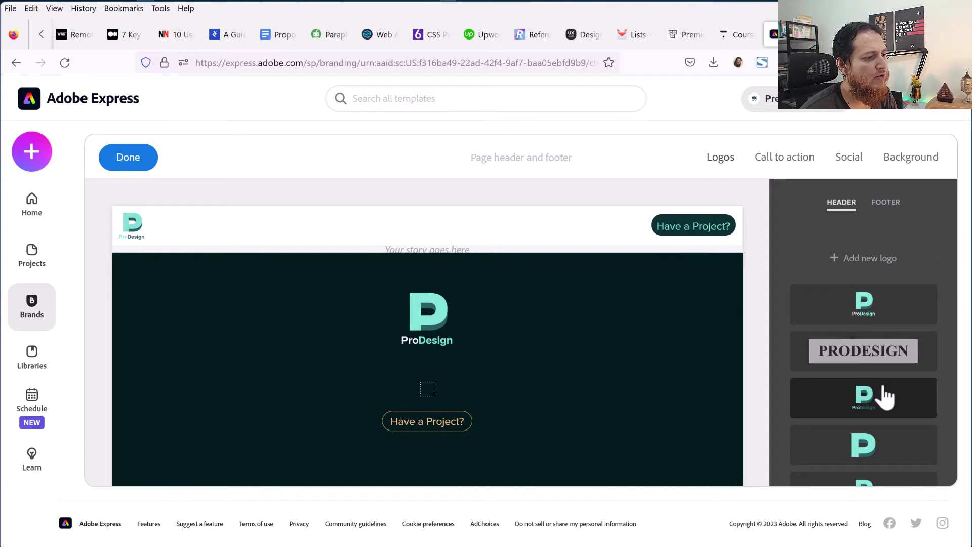
Step: Give the header's Have a Project? call-to-action button a rounded-rectangle shape
left_click(886, 204)
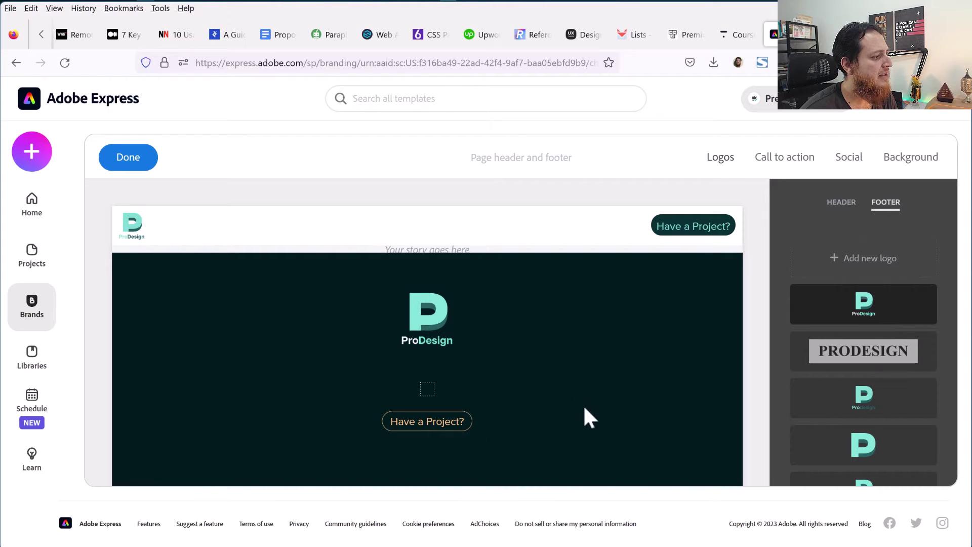
left_click(841, 203)
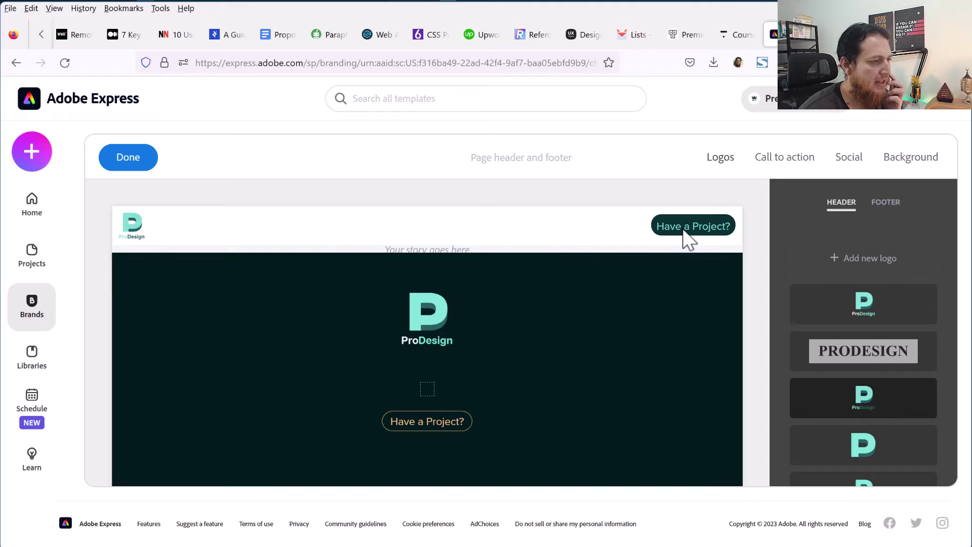
left_click(781, 161)
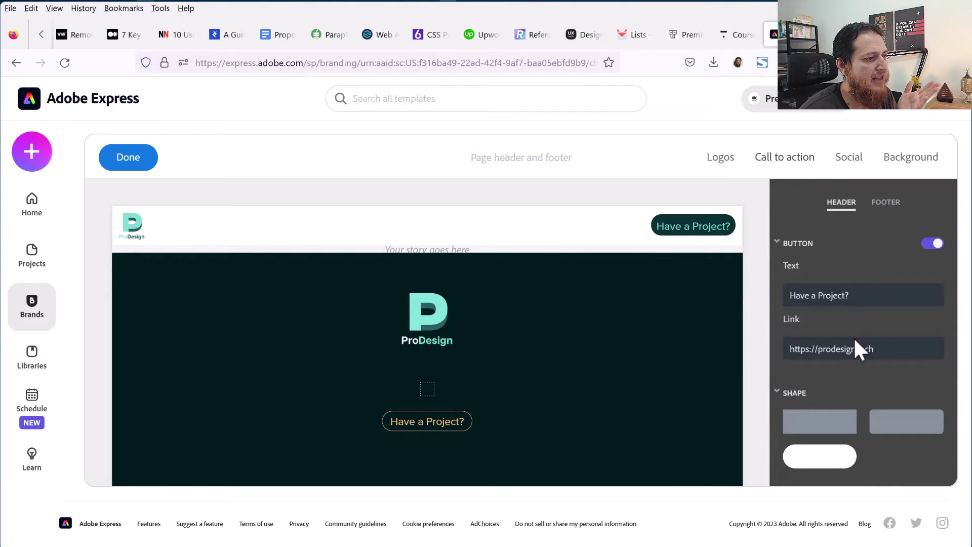
left_click(909, 423)
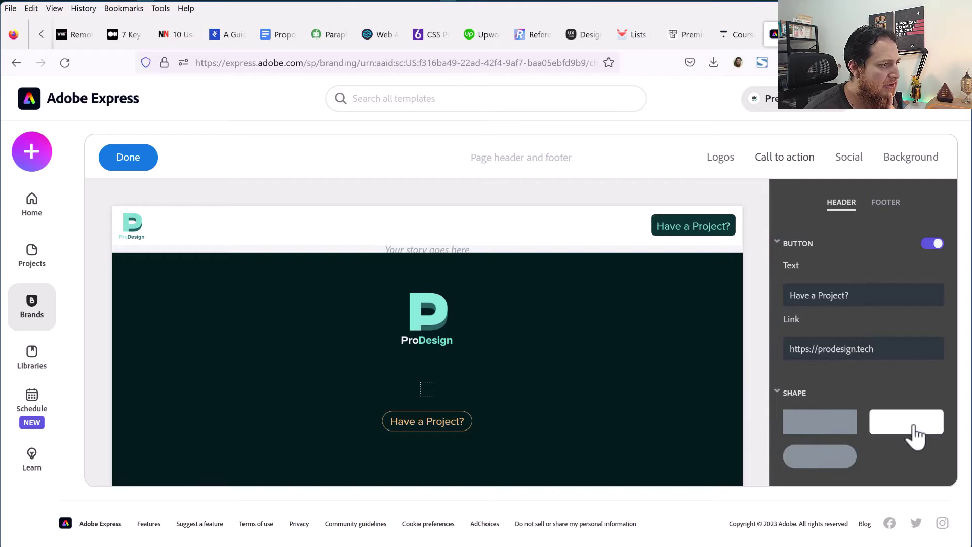
left_click(831, 428)
left_click(831, 459)
left_click(827, 430)
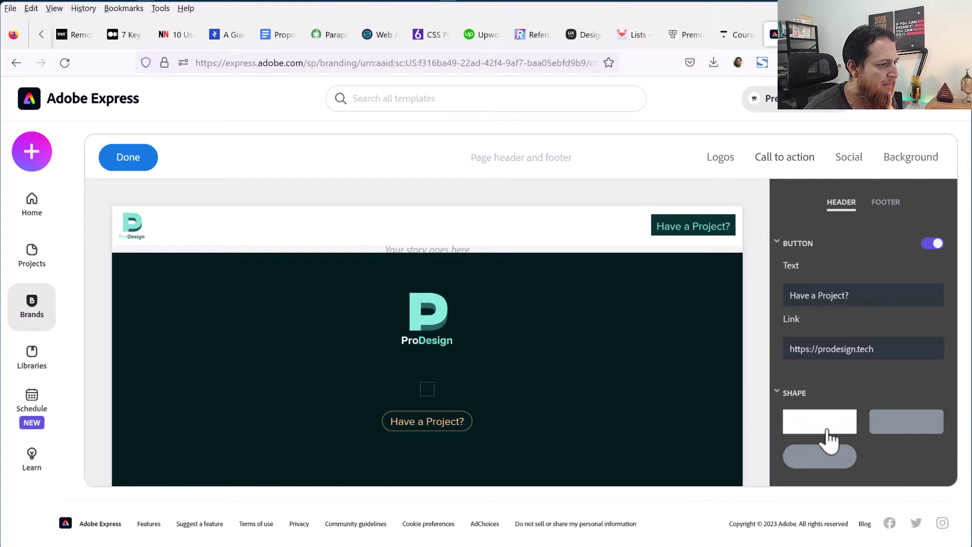
left_click(888, 425)
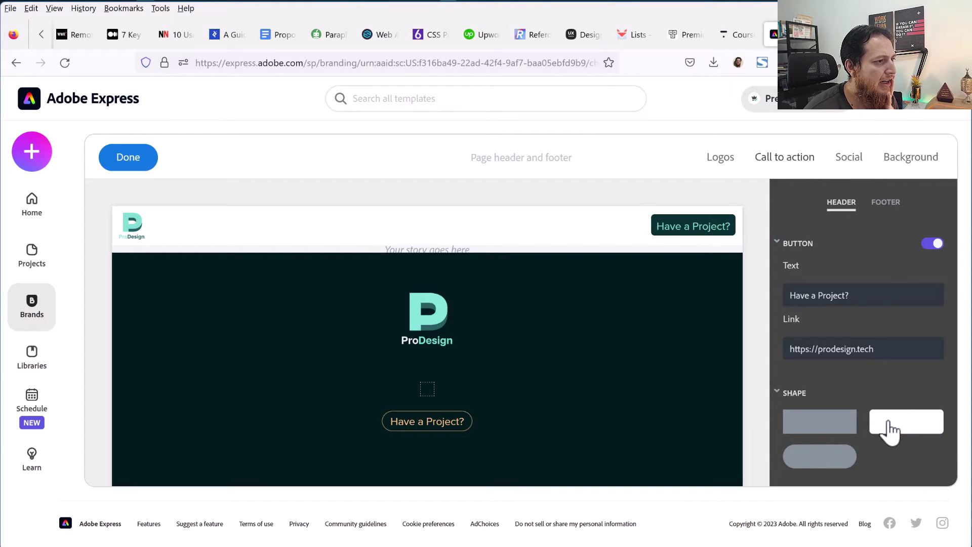
Step: Review the header background and social link settings, then finish the header/footer editor
left_click(897, 161)
left_click(856, 161)
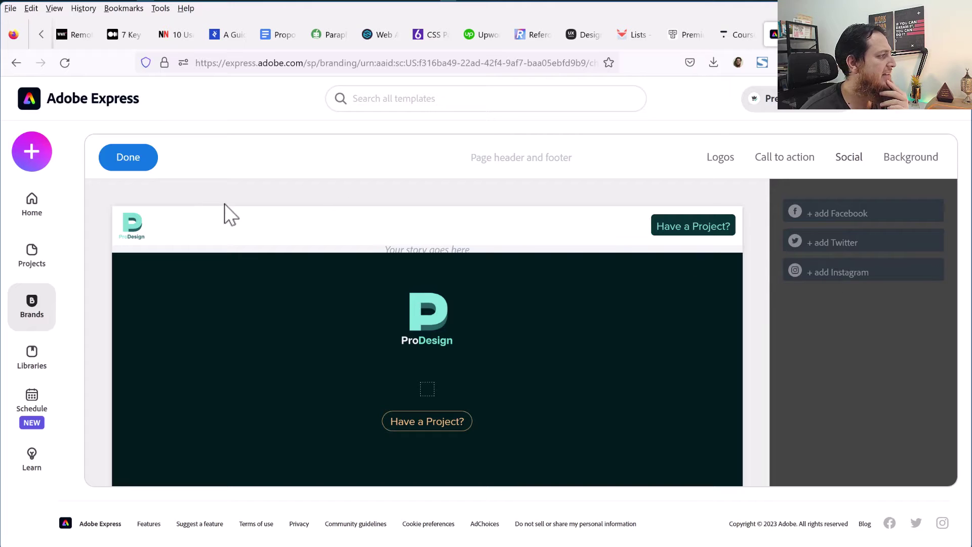
left_click(129, 158)
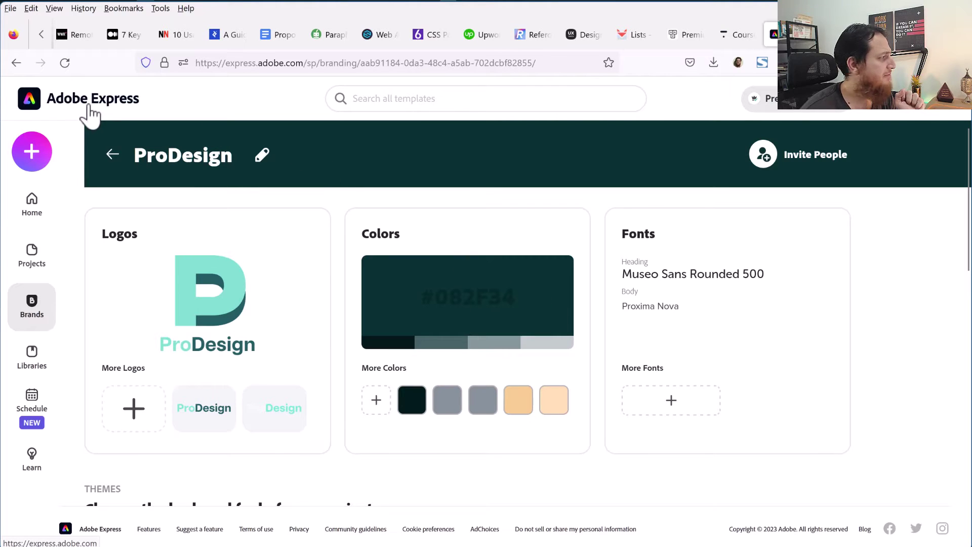
Step: Open the prodesign.tech ad from the Projects list for editing
left_click(34, 260)
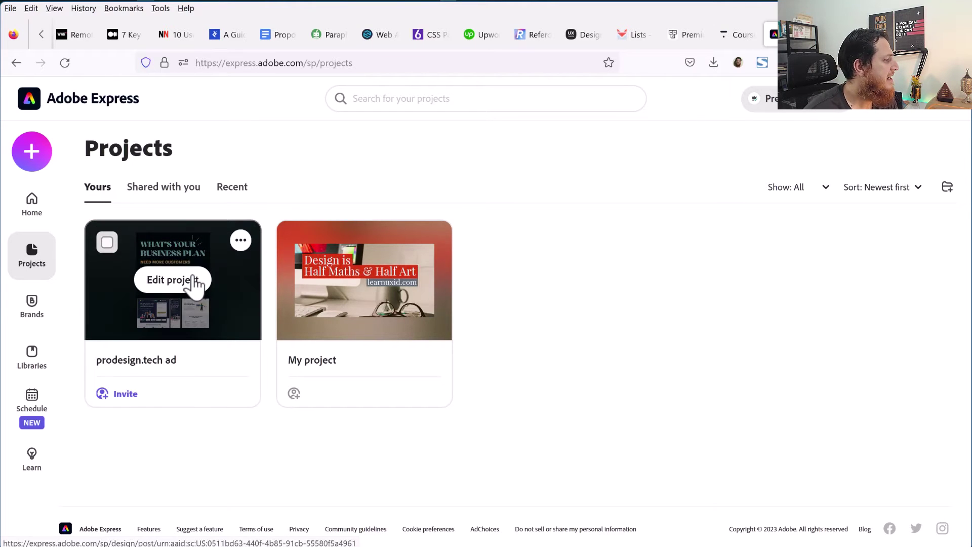
left_click(181, 310)
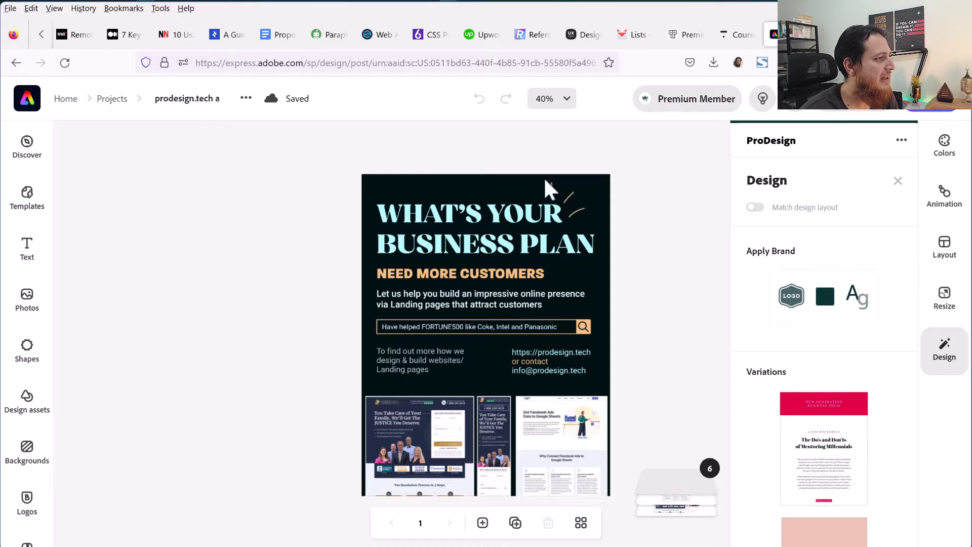
Step: Zoom the canvas to 100%, then fit the whole flyer page in view
left_click(566, 99)
left_click(523, 230)
scroll(465, 302, "up", 3)
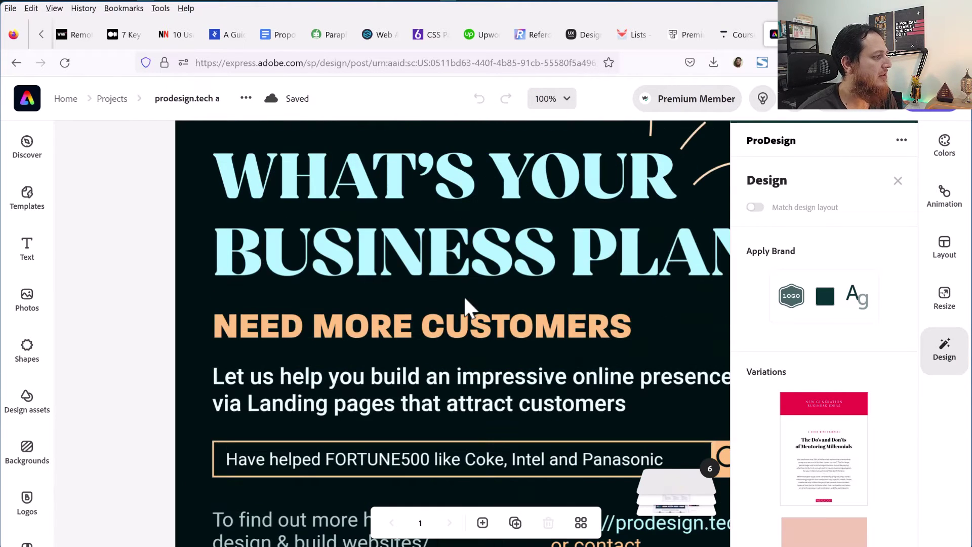
left_click(562, 107)
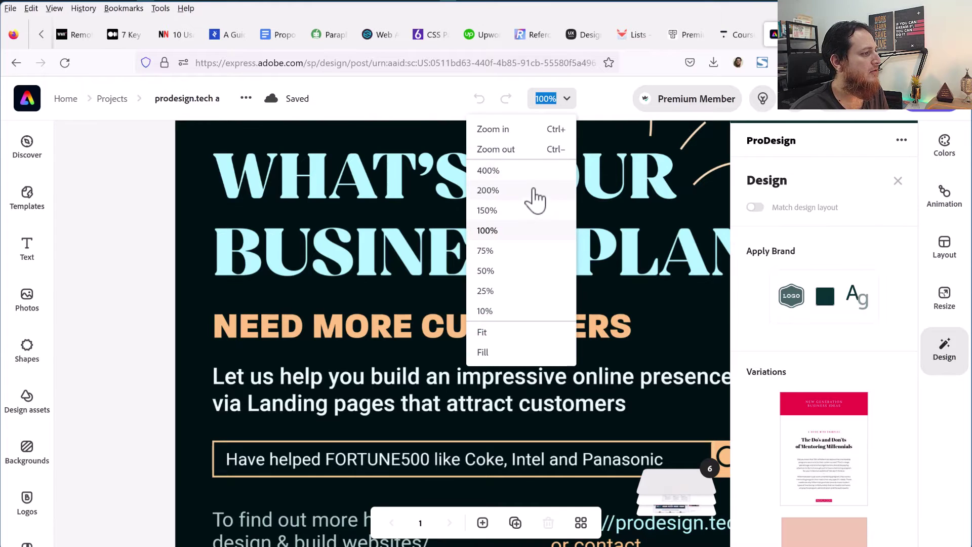
left_click(499, 333)
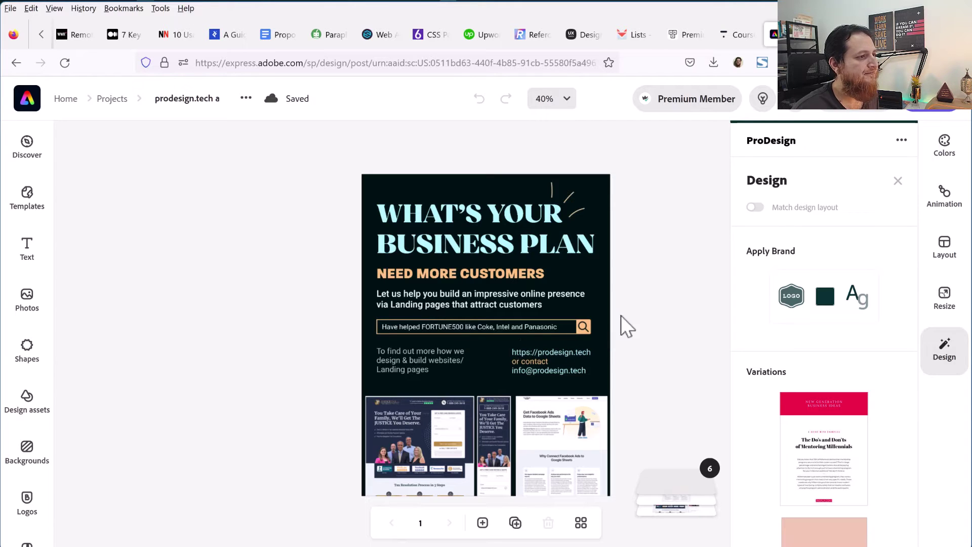
Step: Show all pages of the design as thumbnails and look through them
left_click(670, 490)
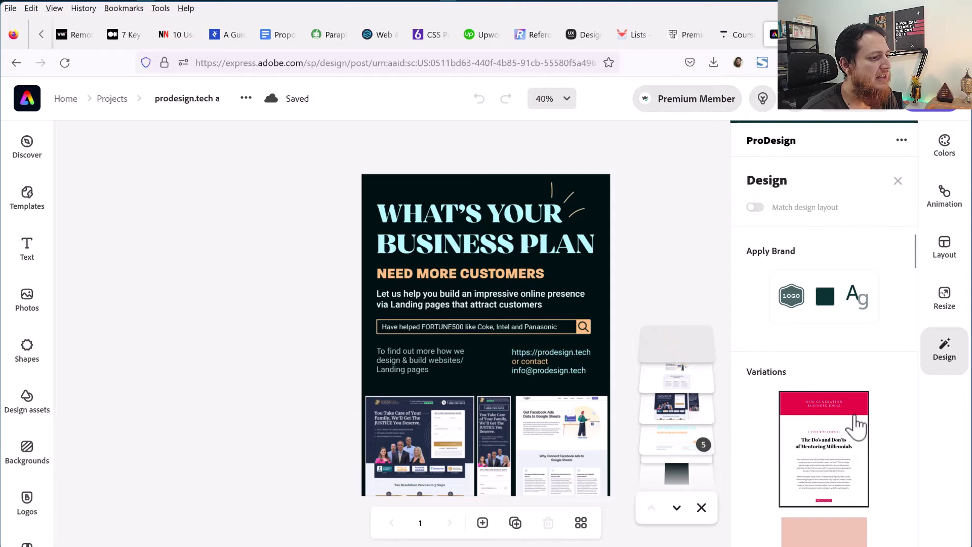
scroll(841, 425, "down", 4)
scroll(834, 428, "down", 4)
scroll(831, 448, "down", 3)
scroll(825, 455, "down", 1)
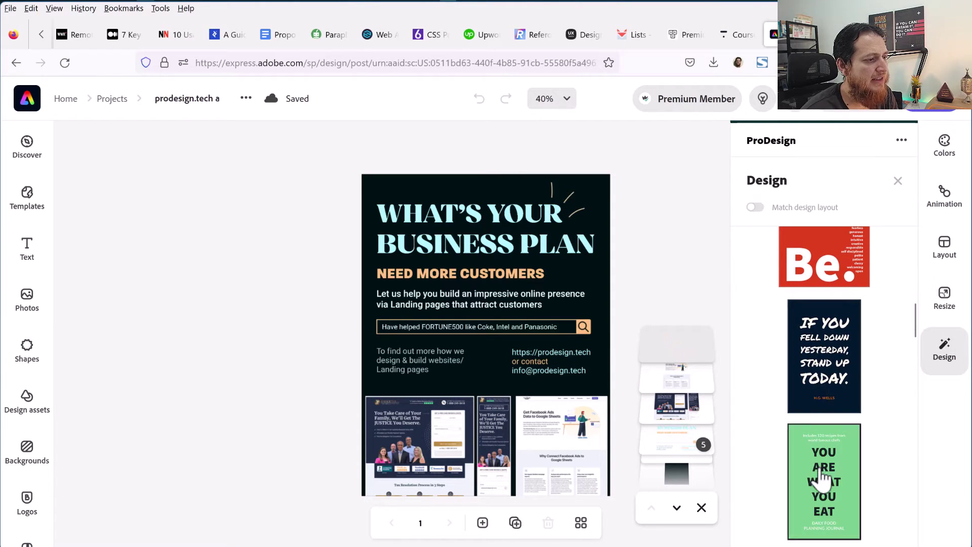
scroll(820, 350, "up", 10)
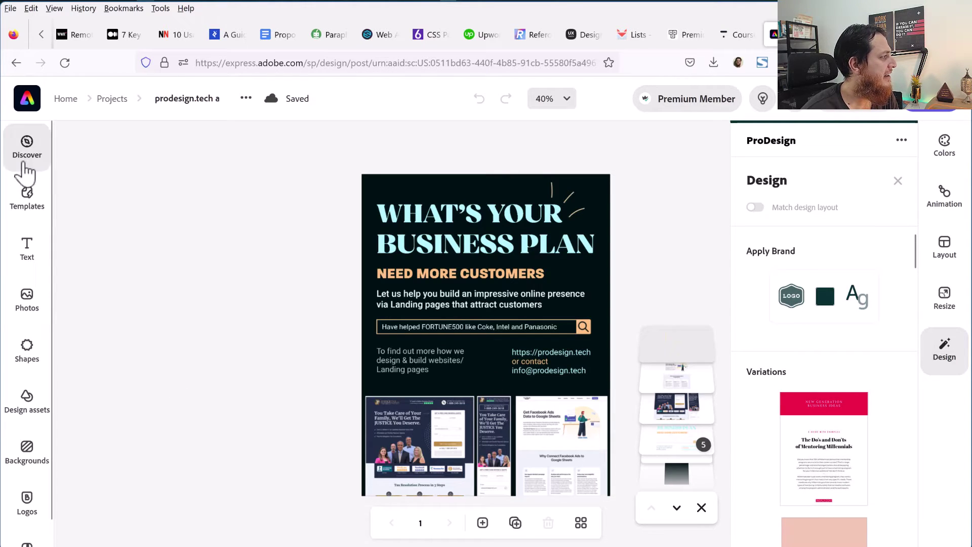
Step: Select and then deselect the landing-page screenshot image on the flyer
left_click(408, 425)
left_click(212, 406)
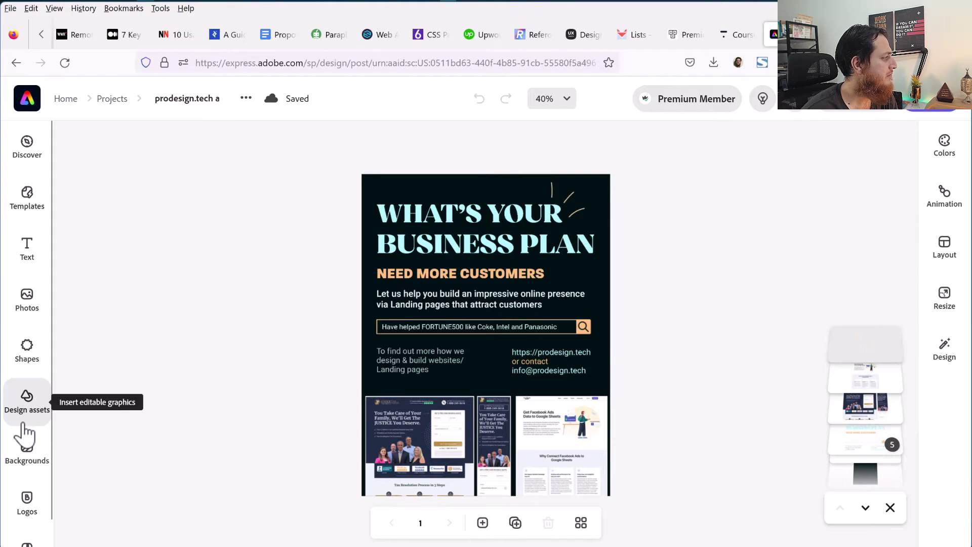
scroll(22, 430, "down", 1)
scroll(28, 324, "up", 1)
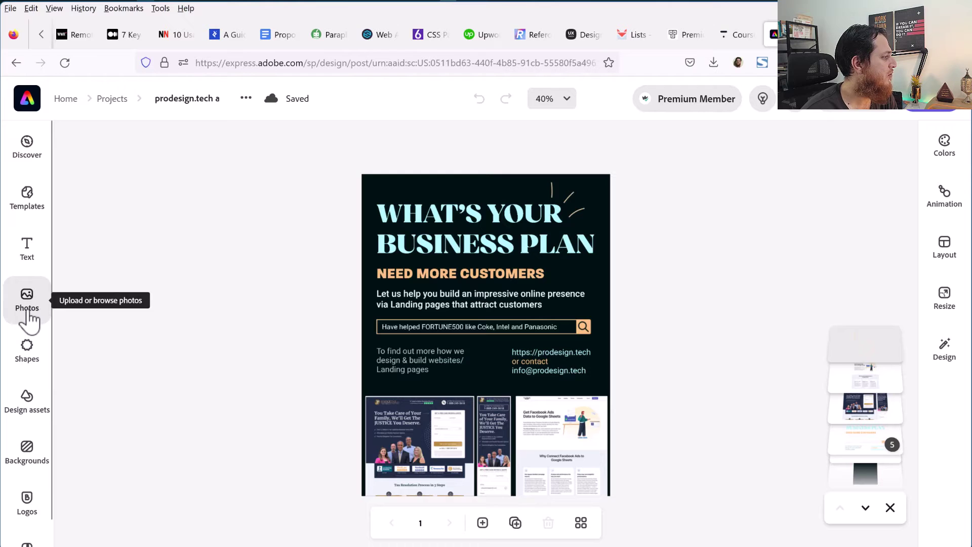
Step: Search the stock photos for 'computer'
left_click(26, 307)
scroll(149, 406, "down", 3)
scroll(152, 410, "down", 3)
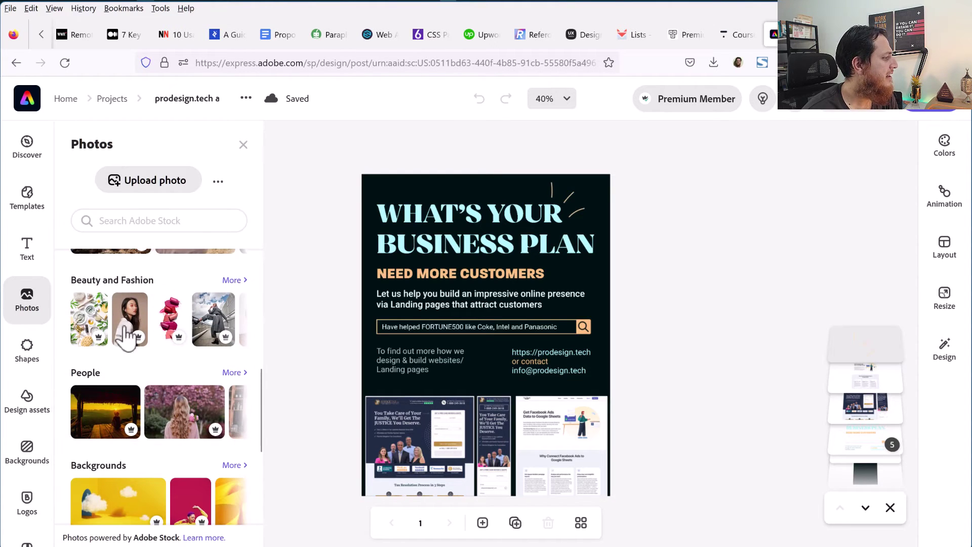
scroll(126, 445, "down", 4)
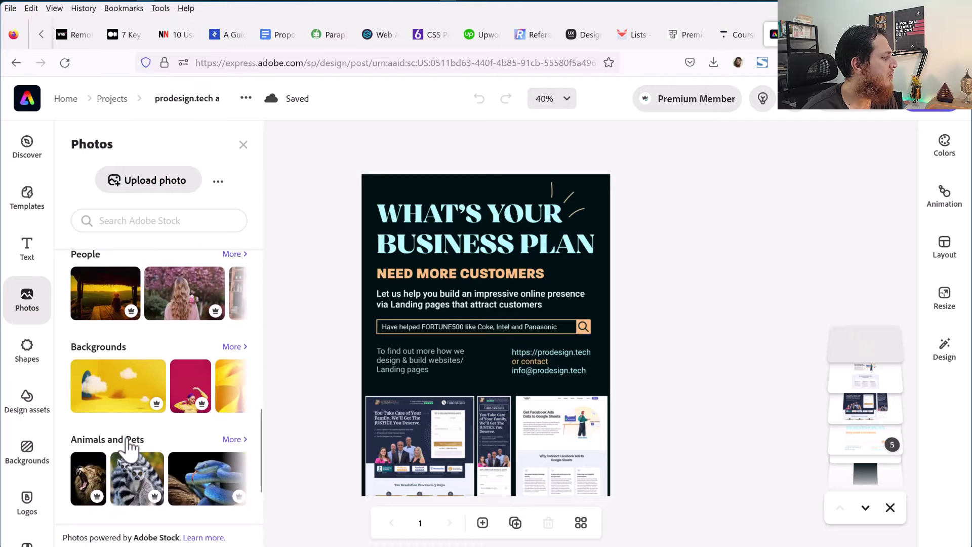
scroll(127, 436, "up", 3)
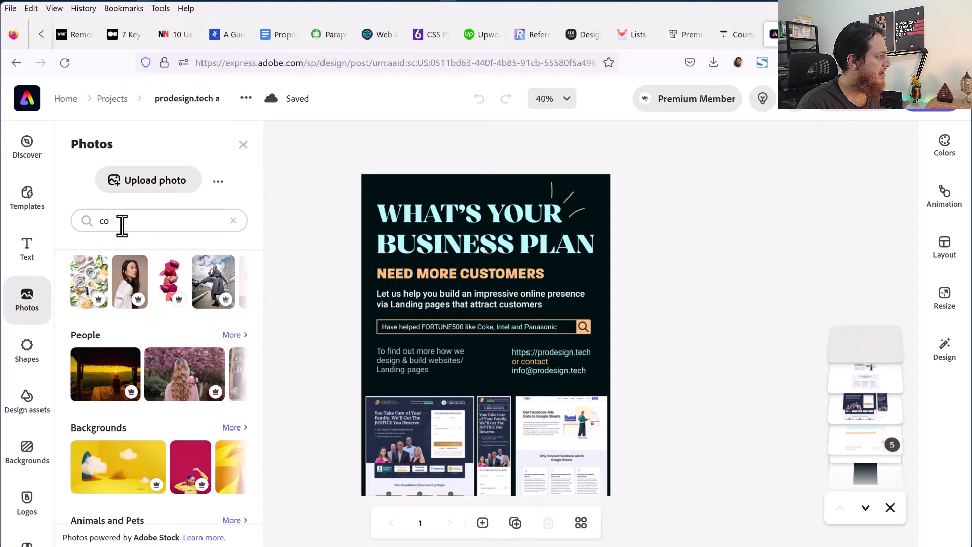
key("Return")
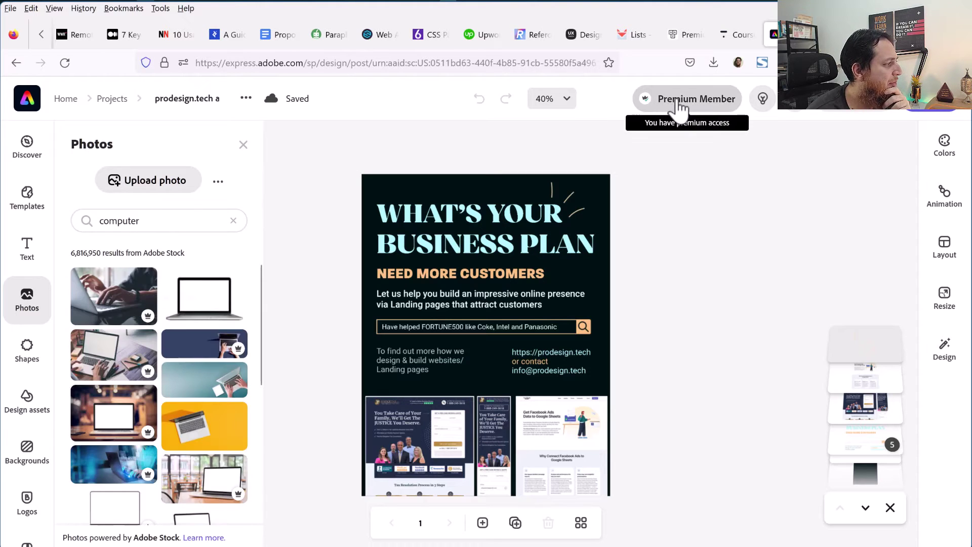
scroll(154, 405, "down", 5)
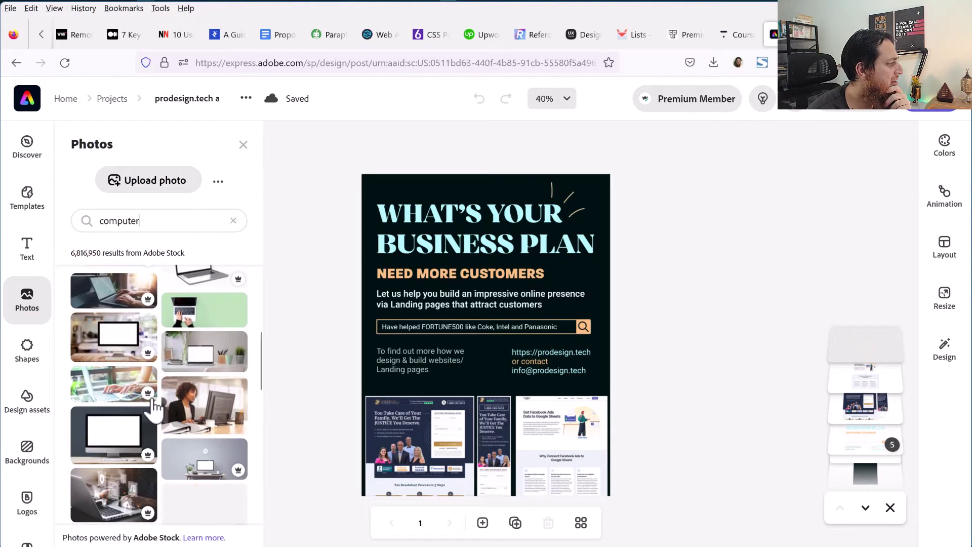
scroll(152, 411, "down", 4)
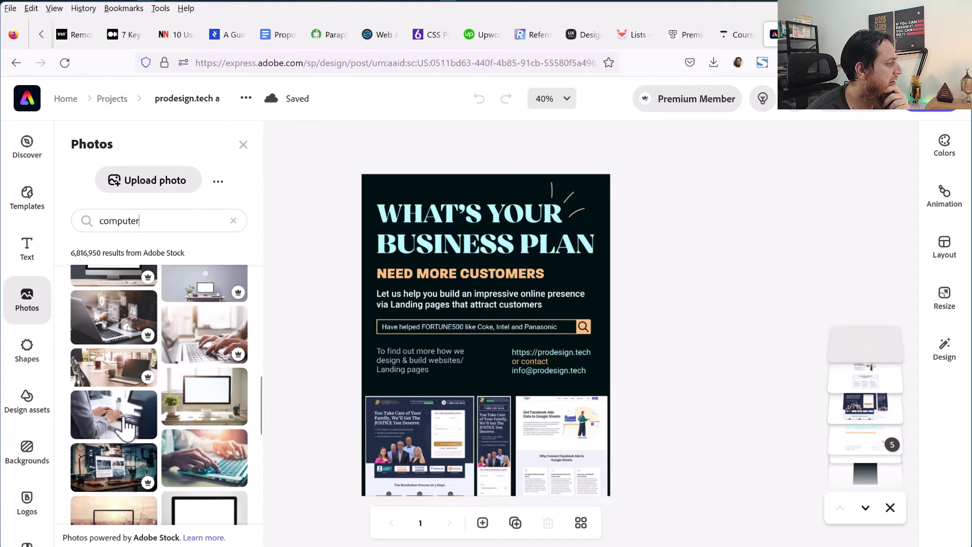
Step: Place a typing-at-computer photo on the flyer, keep its Normal blend mode, then delete it
left_click_drag(127, 425, 456, 354)
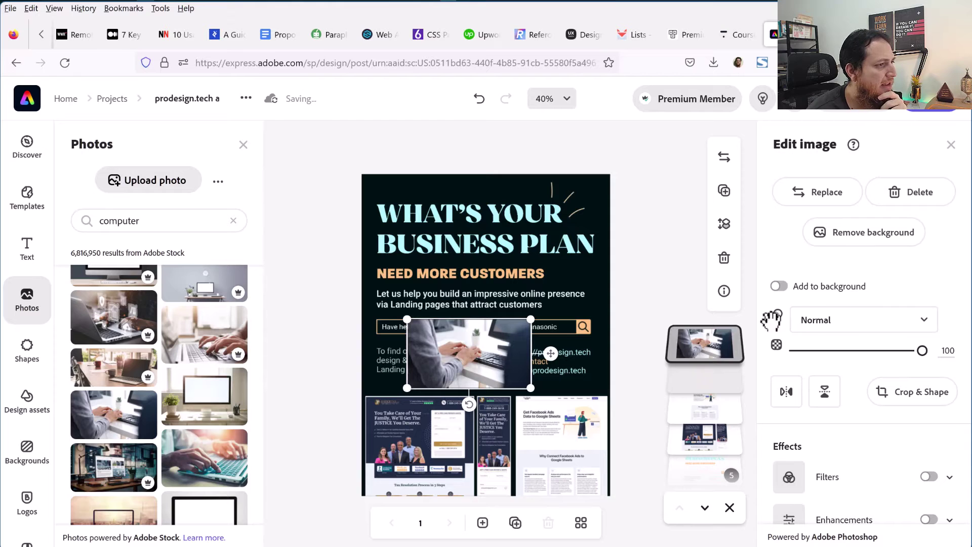
scroll(884, 361, "down", 2)
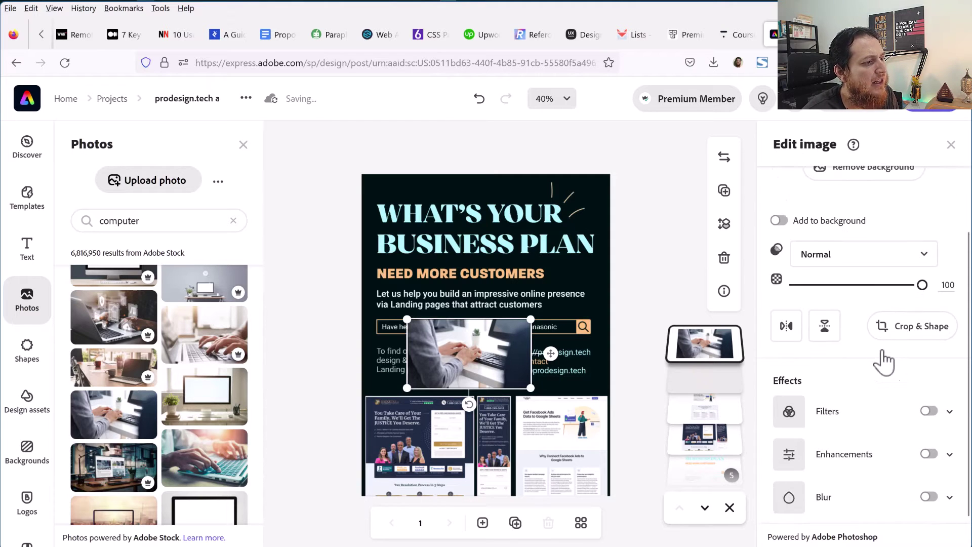
left_click(824, 264)
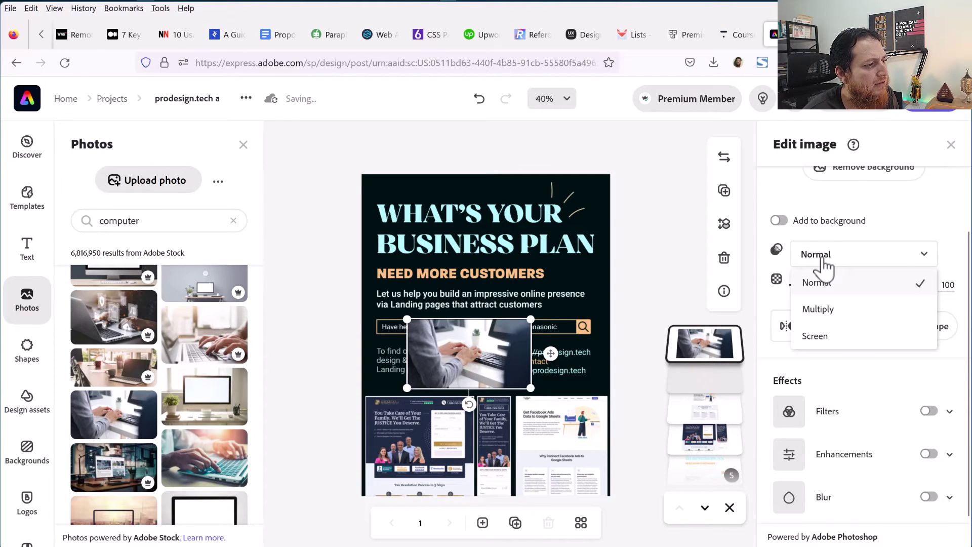
left_click(824, 264)
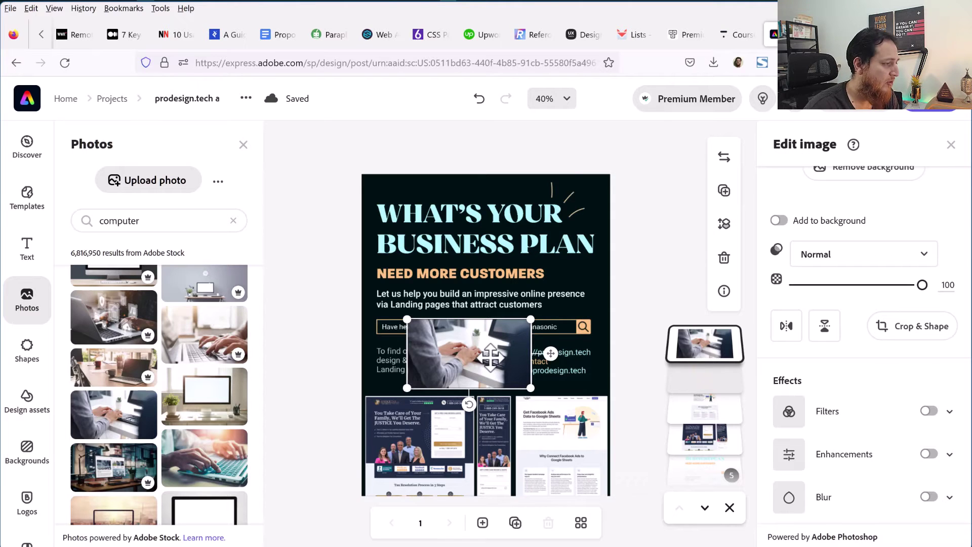
key("Delete")
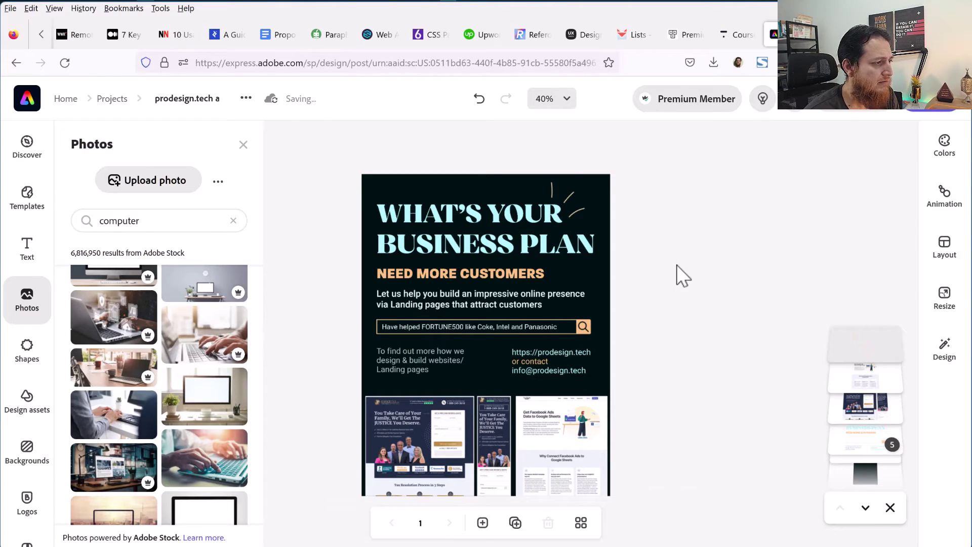
Step: Select the BUSINESS PLAN line, check its letter spacing, and apply the bold italic recommended font
left_click(472, 243)
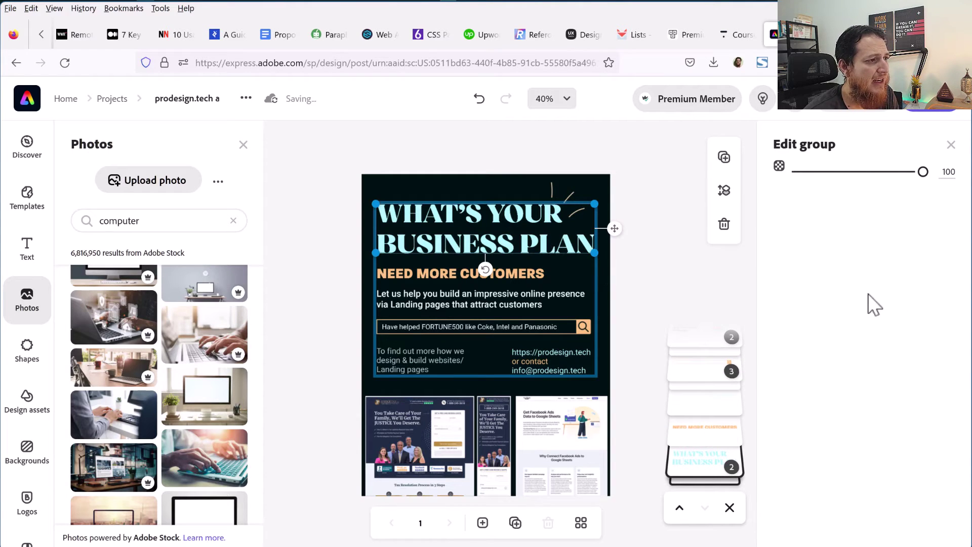
left_click(450, 245)
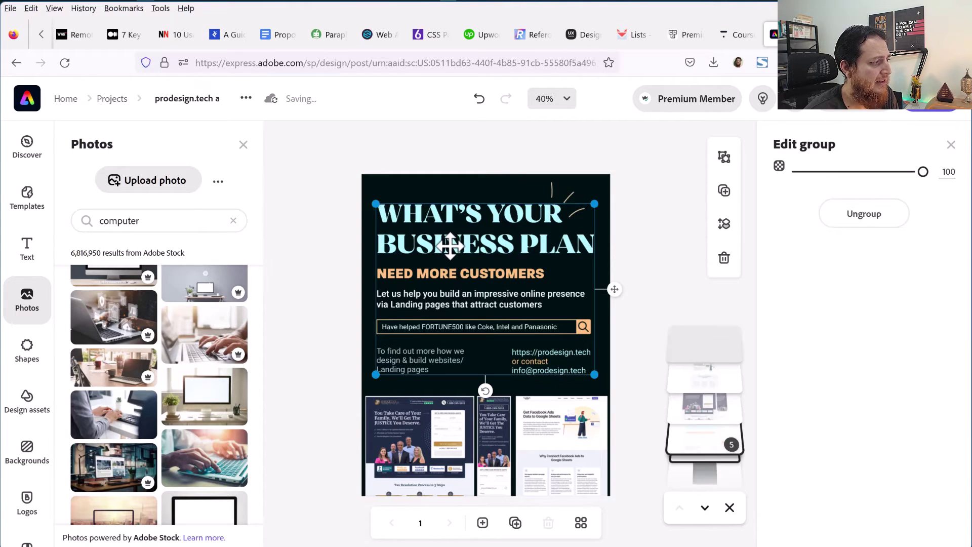
left_click(449, 245)
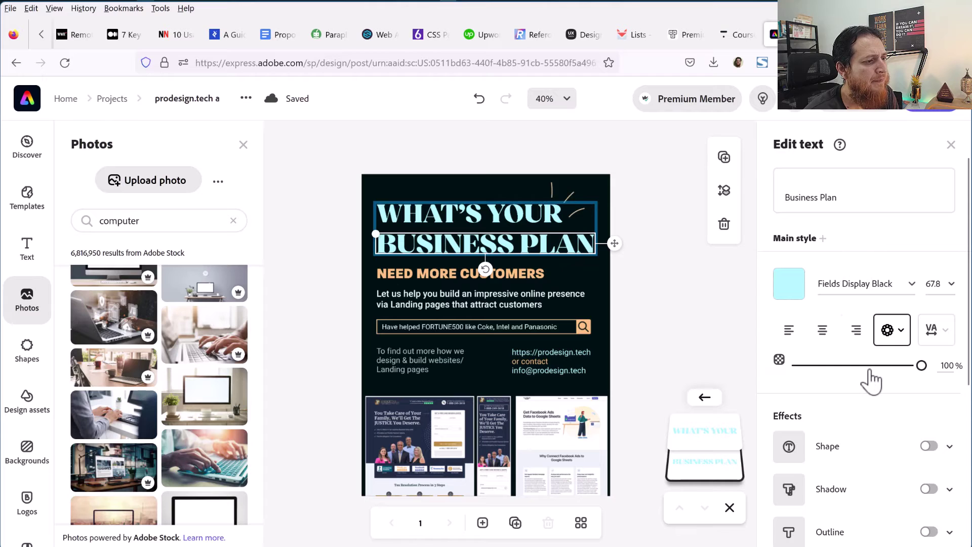
left_click(937, 334)
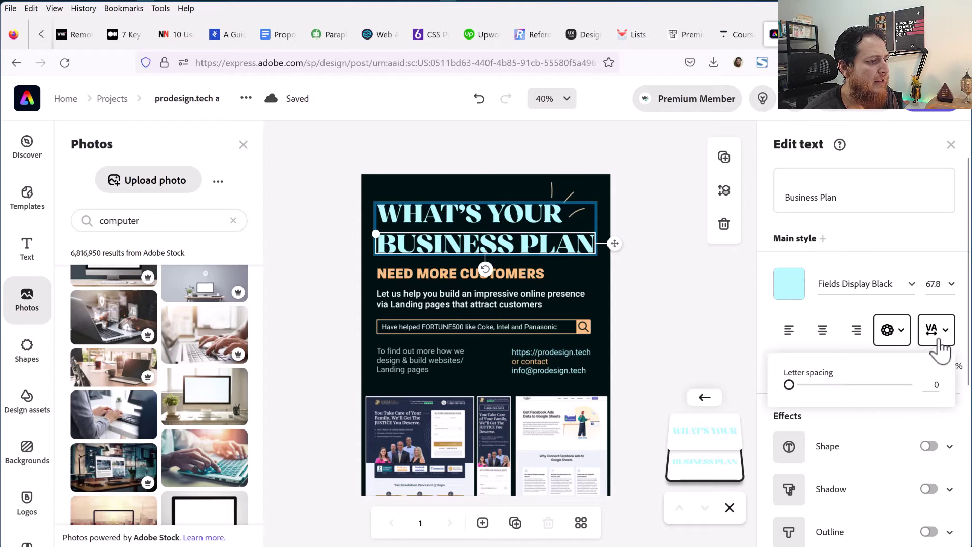
left_click(939, 340)
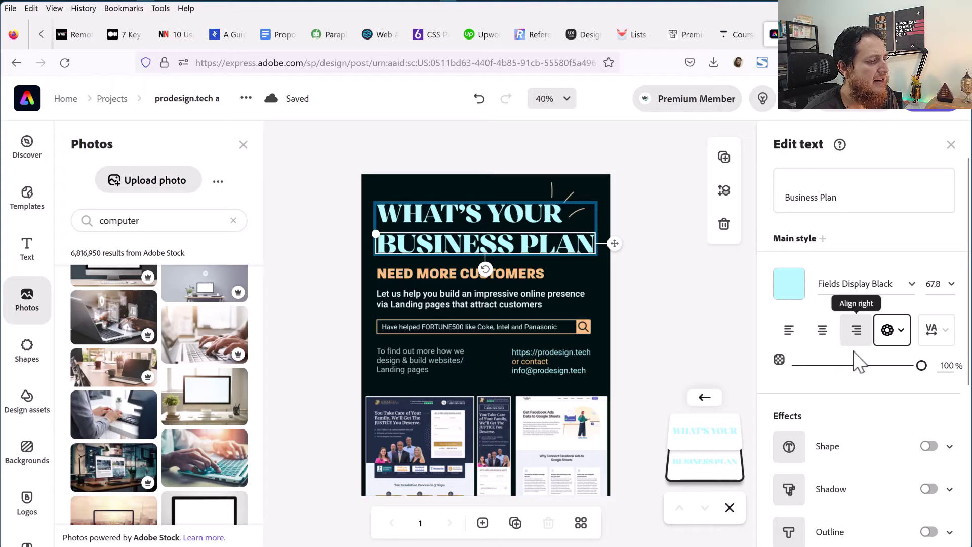
scroll(851, 385, "down", 5)
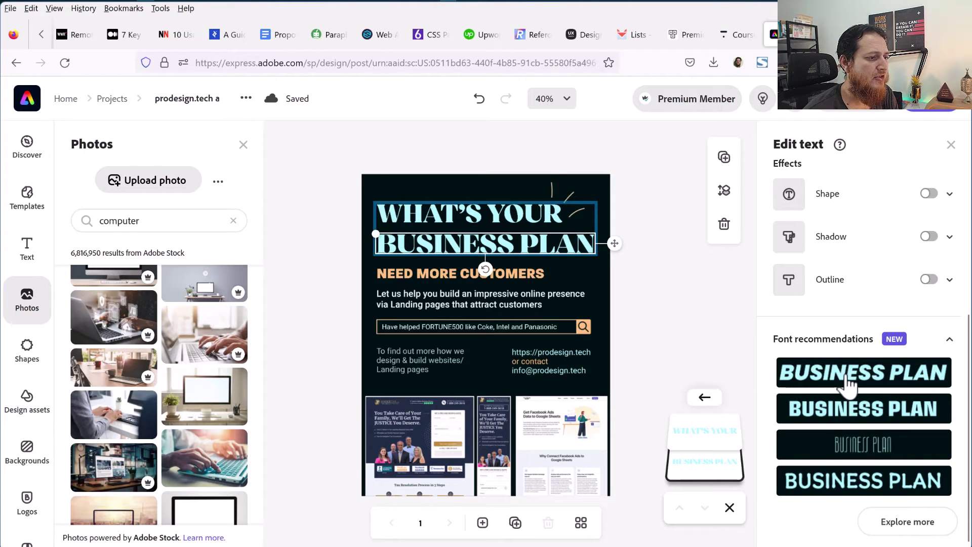
left_click(849, 385)
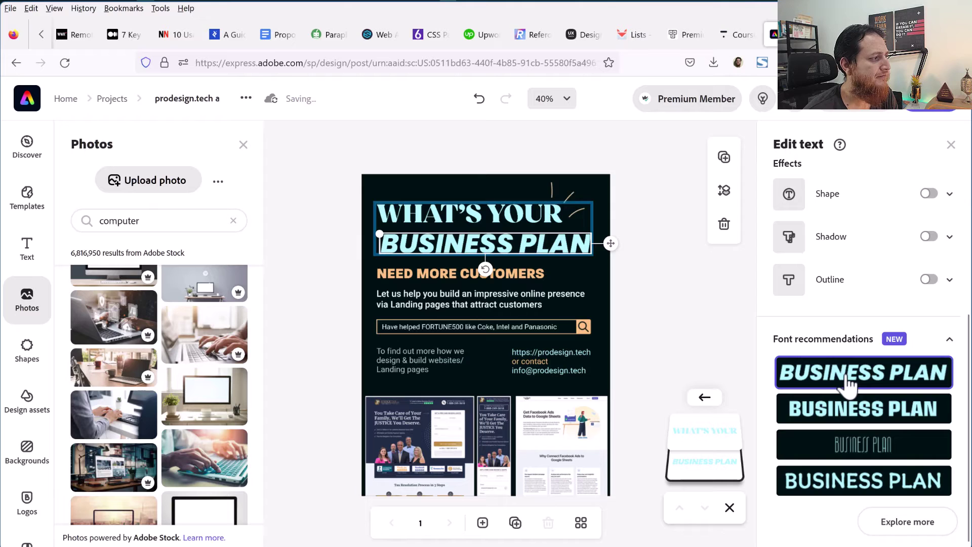
Step: Apply the second recommended font to the WHAT'S YOUR line, then undo that change
left_click(472, 219)
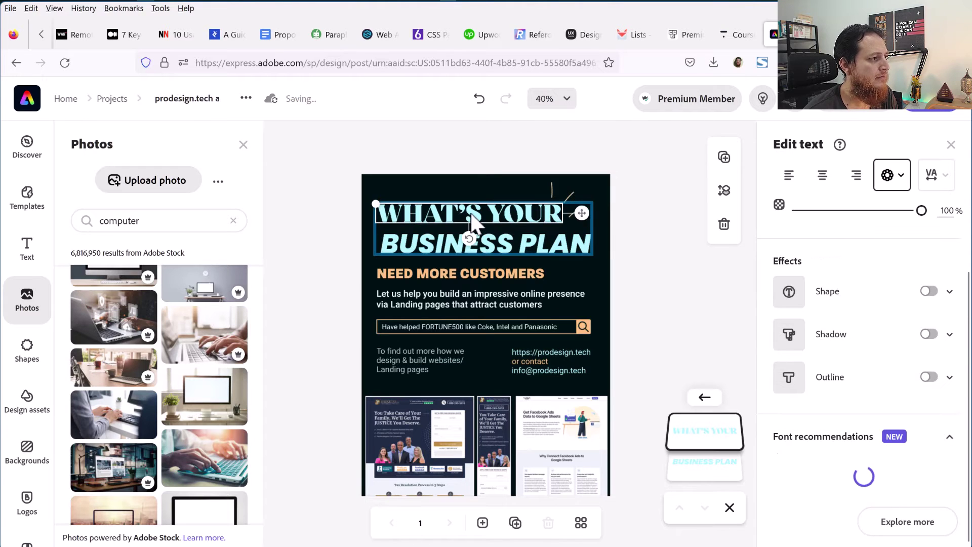
scroll(867, 423, "down", 2)
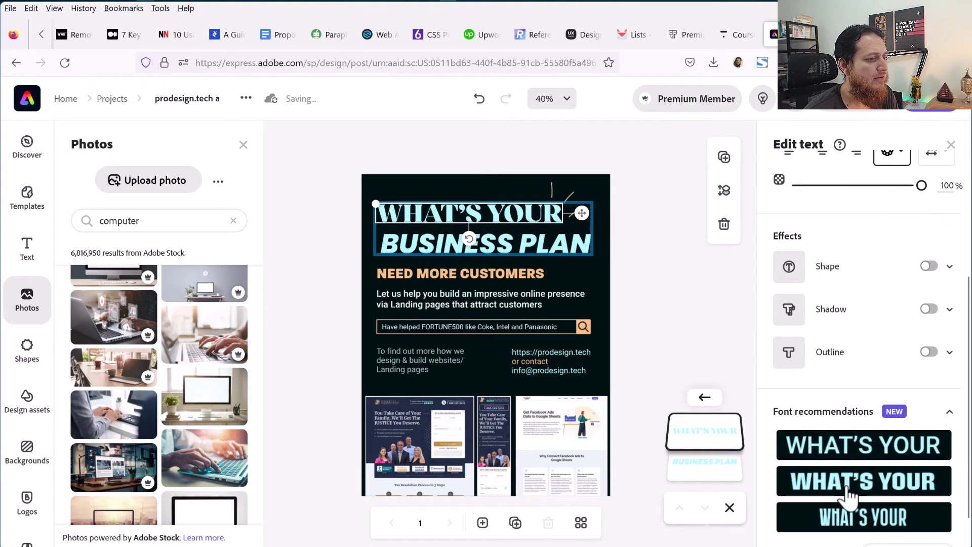
scroll(849, 494, "down", 1)
left_click(847, 461)
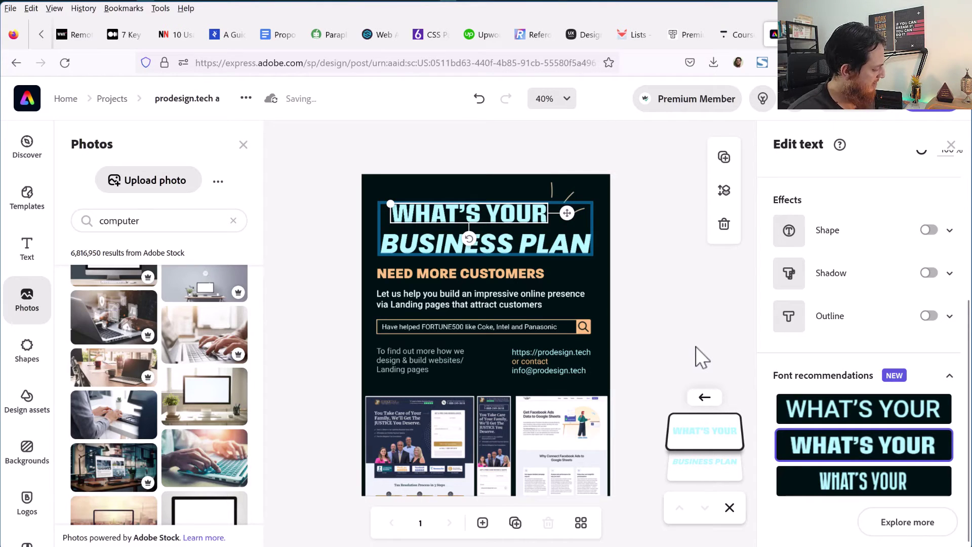
key("ctrl+z")
key("ctrl+z")
key("ctrl+z")
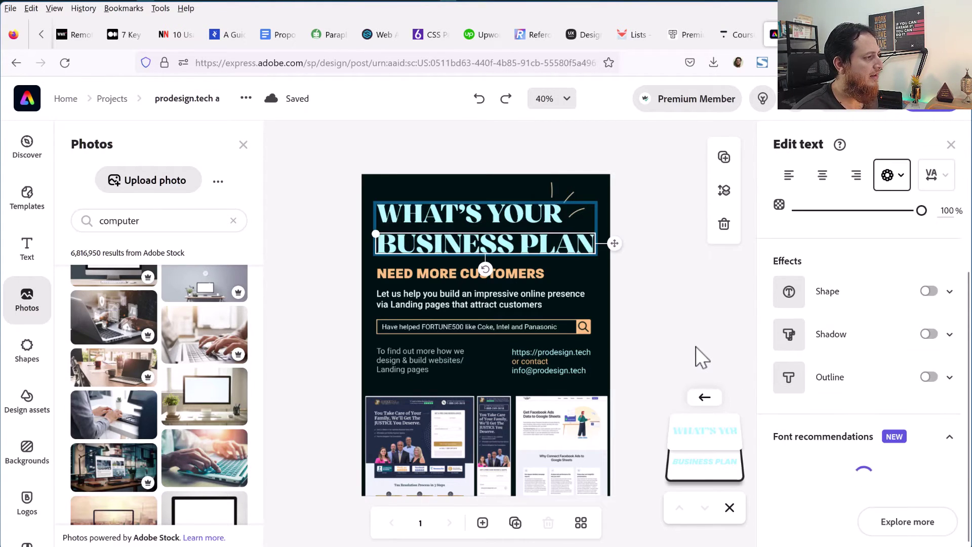
Step: Deselect the text, pick PDF in the Download options, then close the download panel
left_click(694, 327)
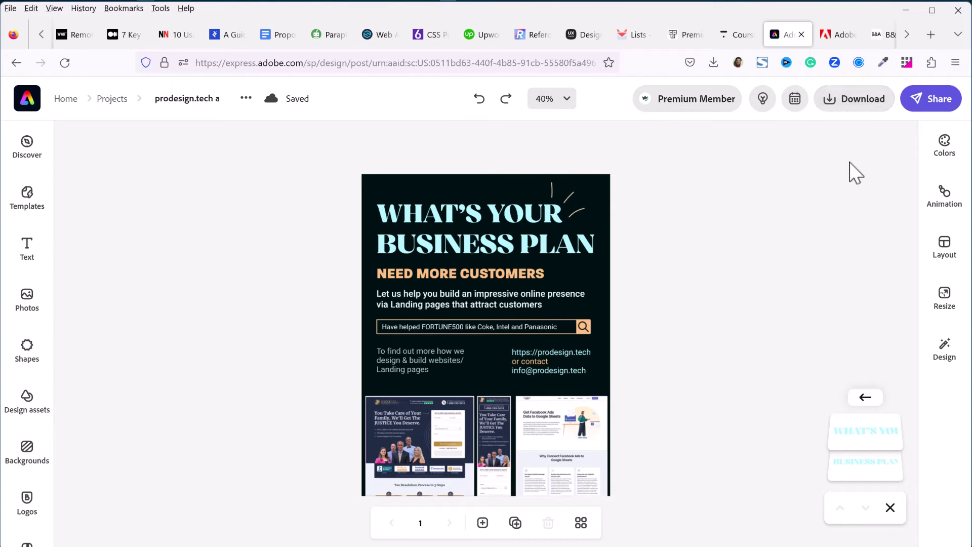
left_click(863, 99)
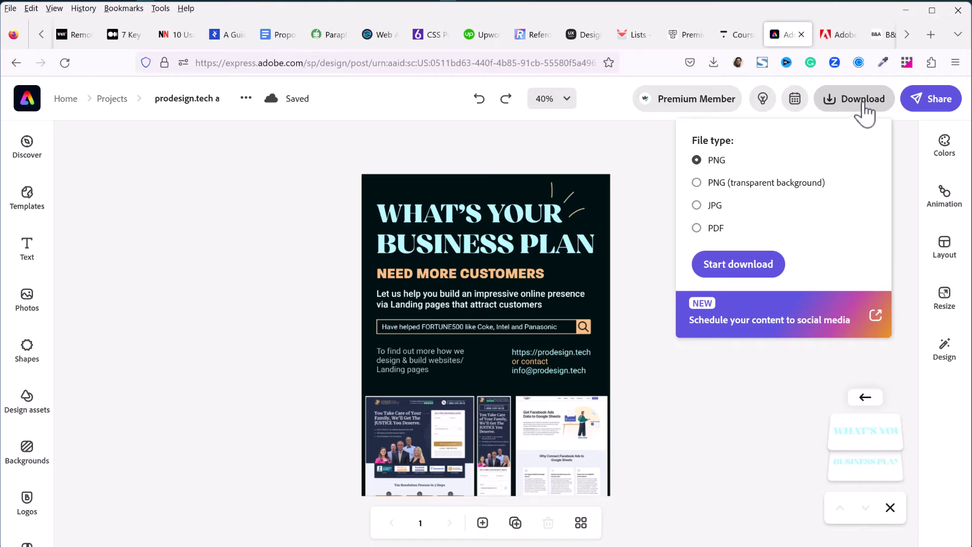
left_click(714, 228)
left_click(740, 265)
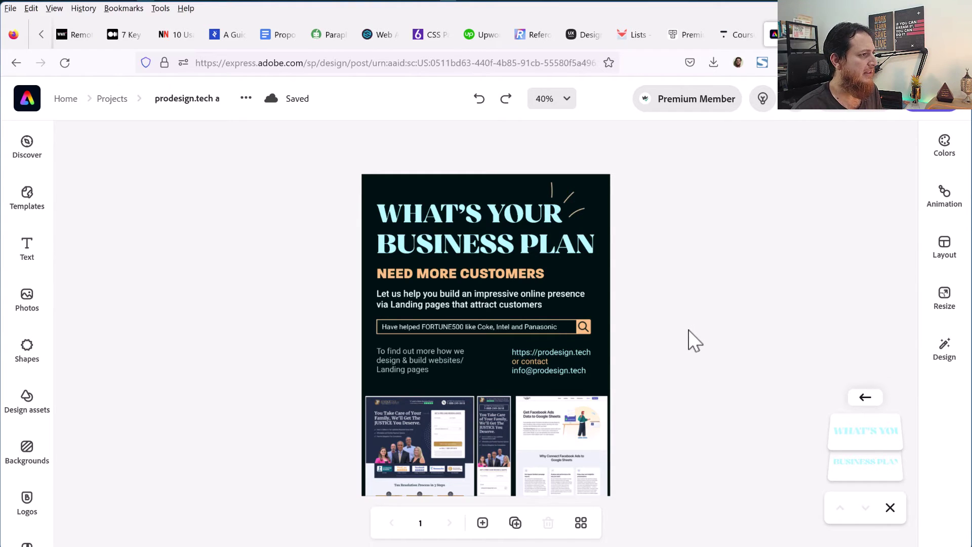
left_click(546, 98)
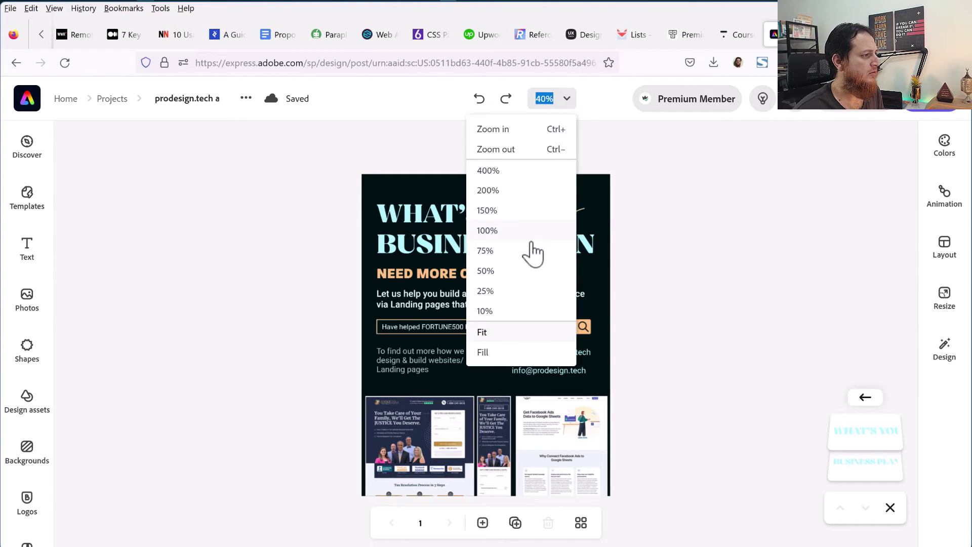
left_click(533, 250)
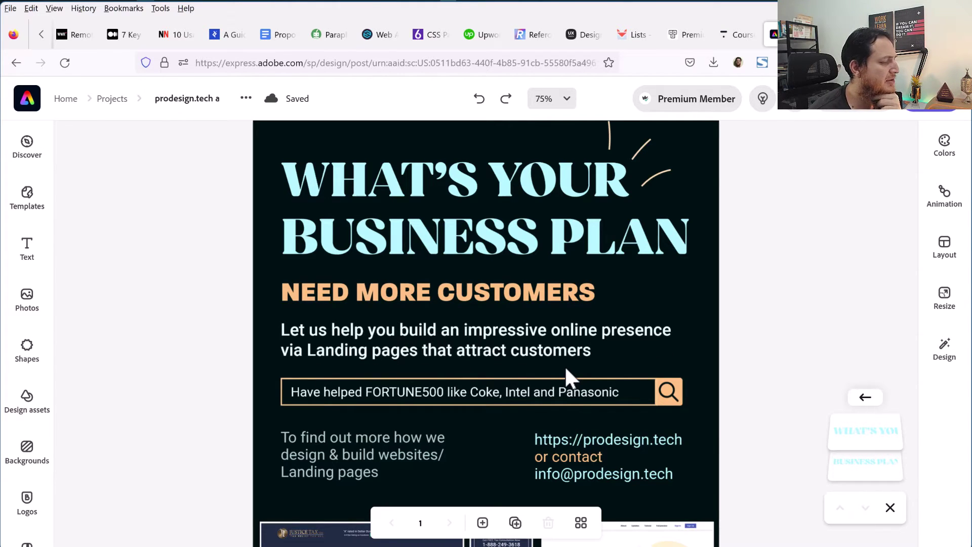
scroll(566, 369, "down", 3)
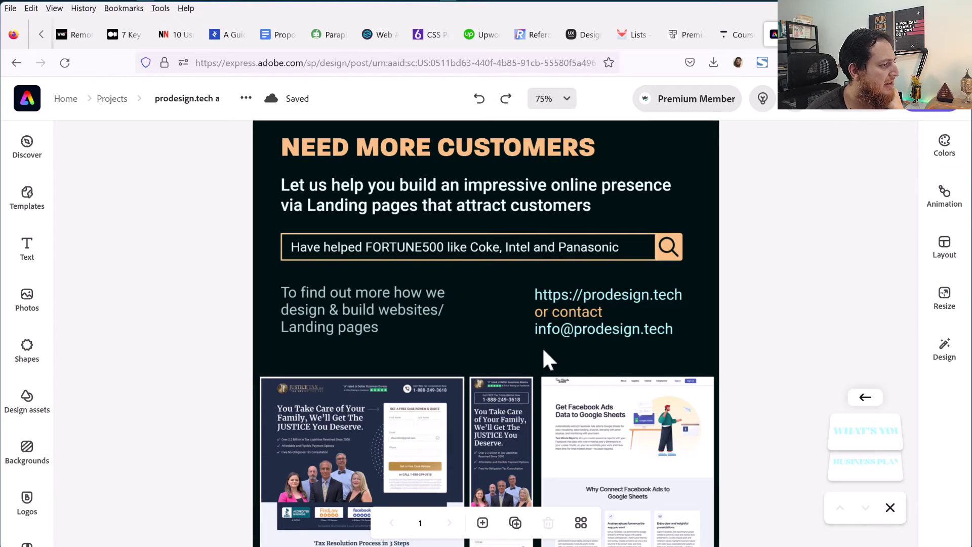
scroll(529, 354, "down", 3)
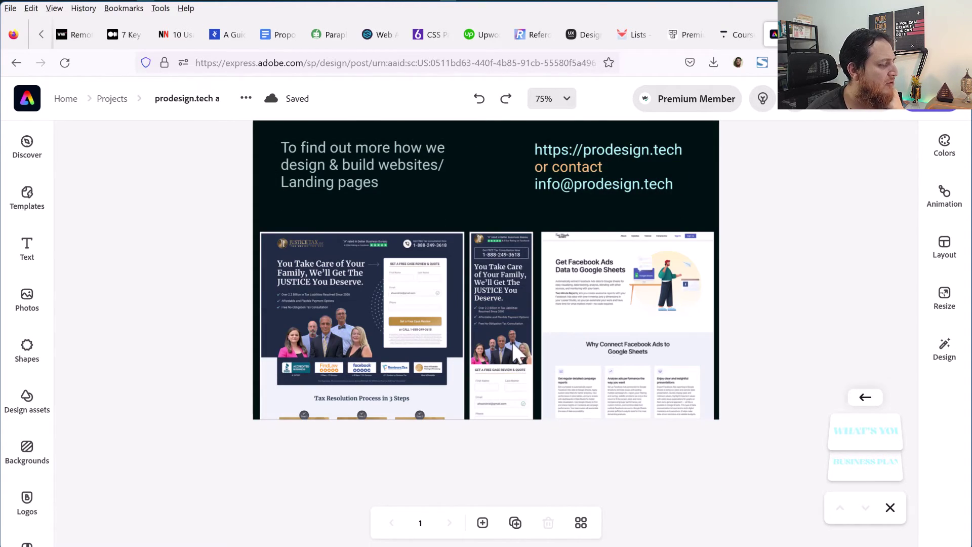
scroll(402, 370, "up", 6)
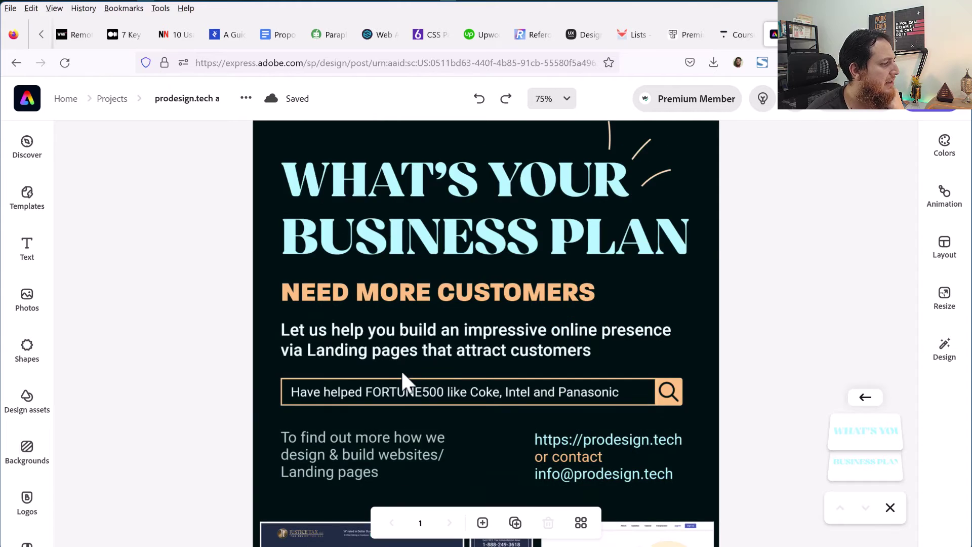
scroll(403, 376, "up", 3)
scroll(405, 383, "down", 3)
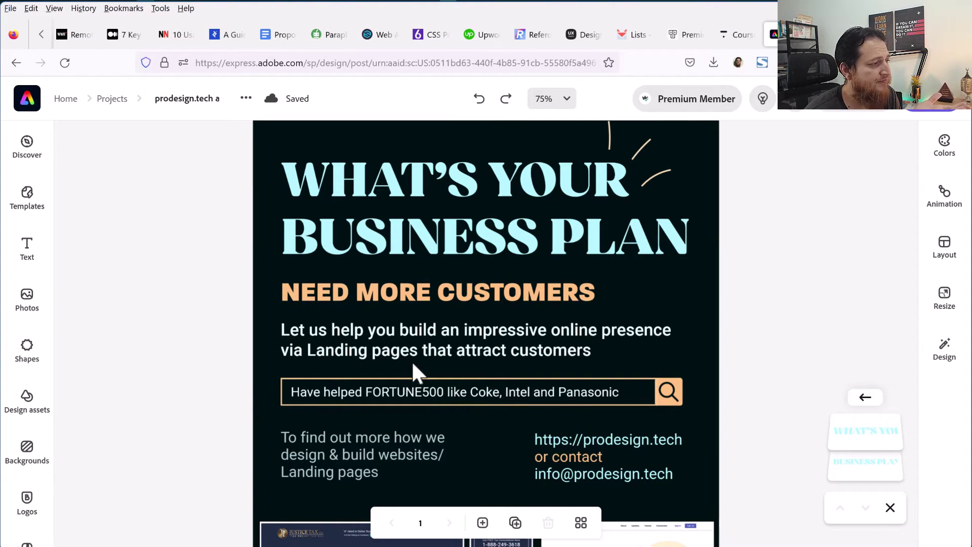
Step: Review the flyer's palette swatches under Colors, then bring up the Animation panel
left_click(940, 149)
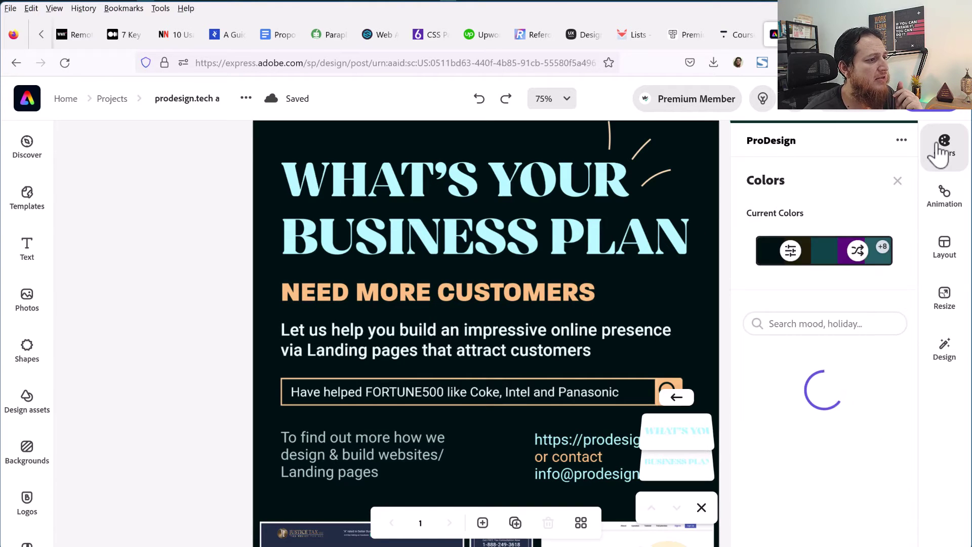
left_click(791, 250)
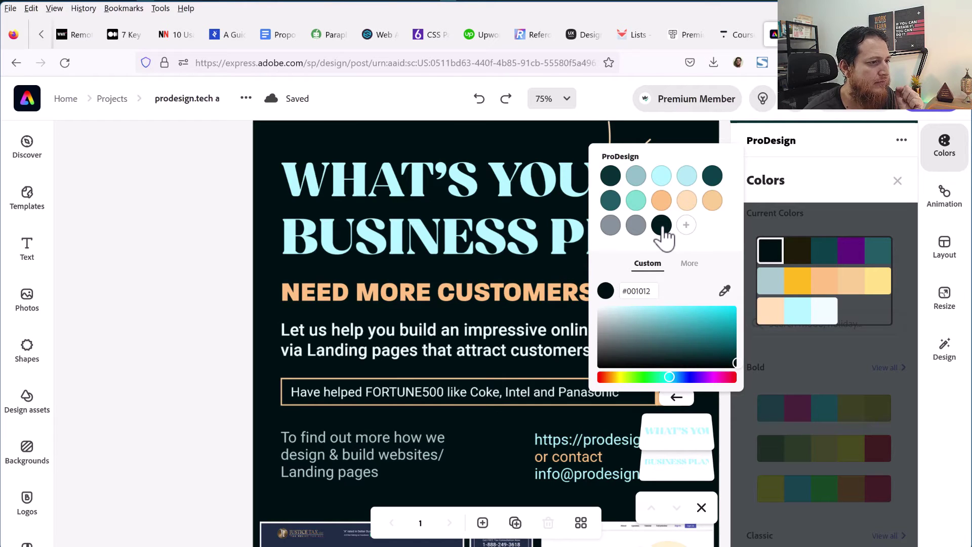
left_click(941, 201)
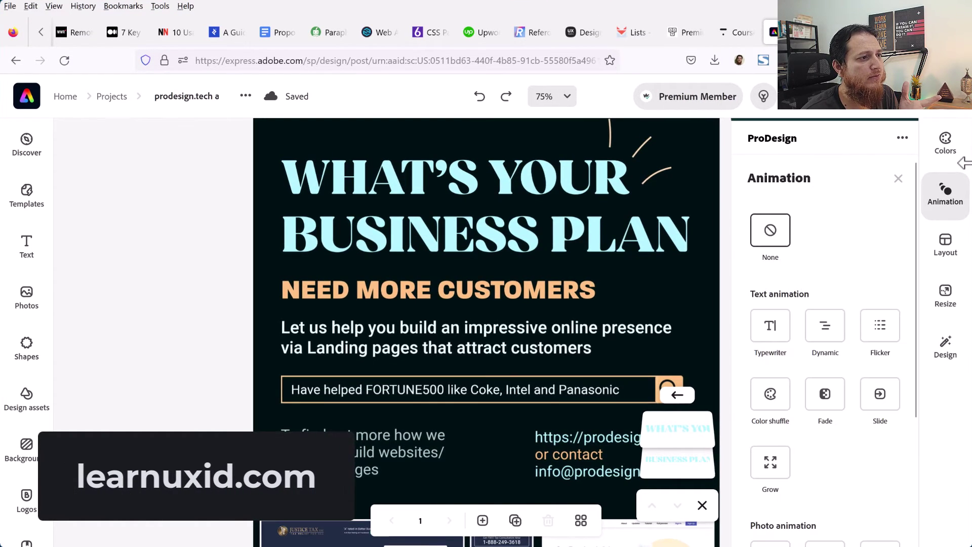
Step: Browse the flyer's Layout options
left_click(943, 248)
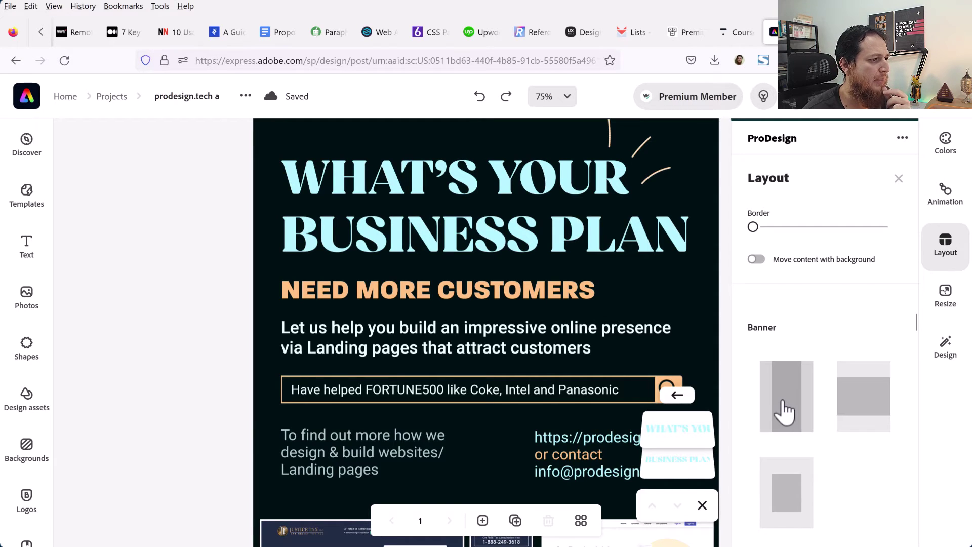
scroll(784, 410, "down", 5)
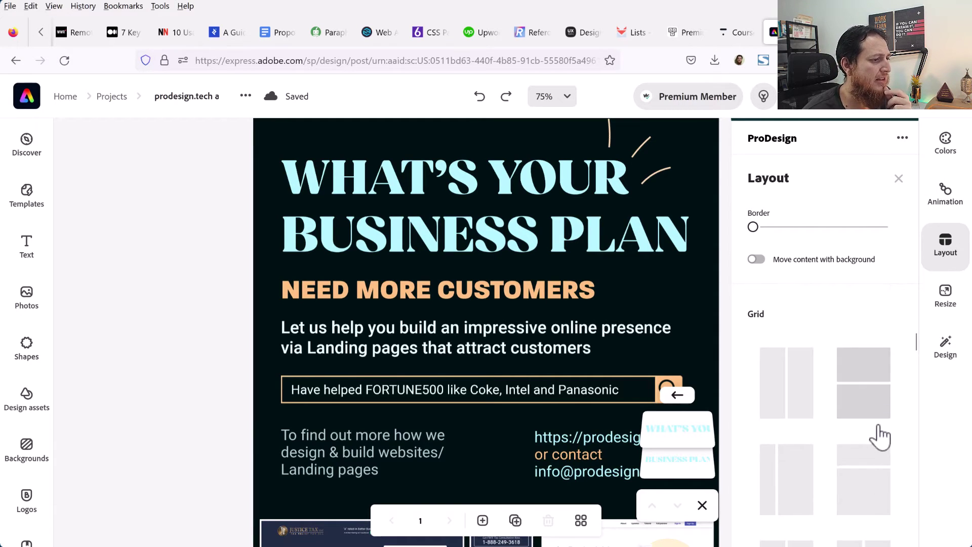
scroll(847, 515, "down", 4)
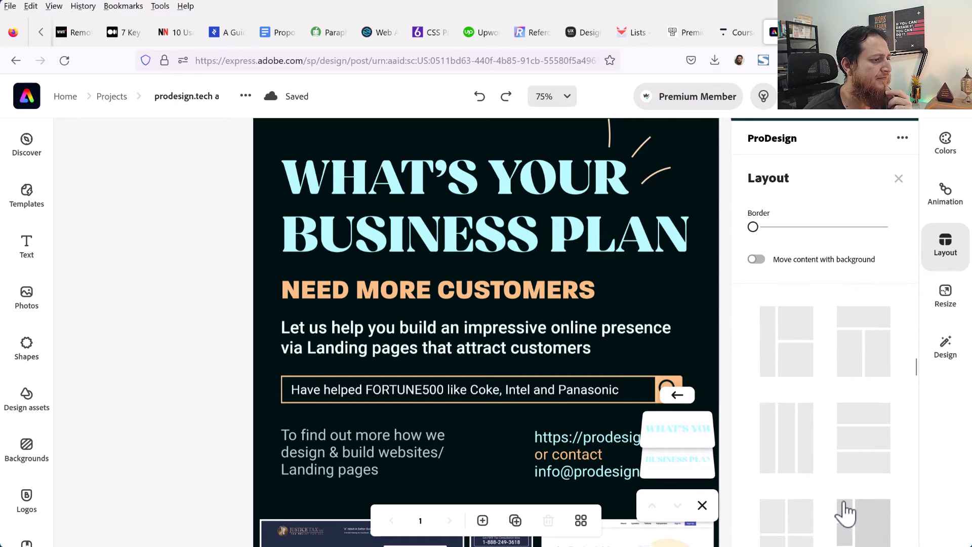
scroll(846, 512, "up", 4)
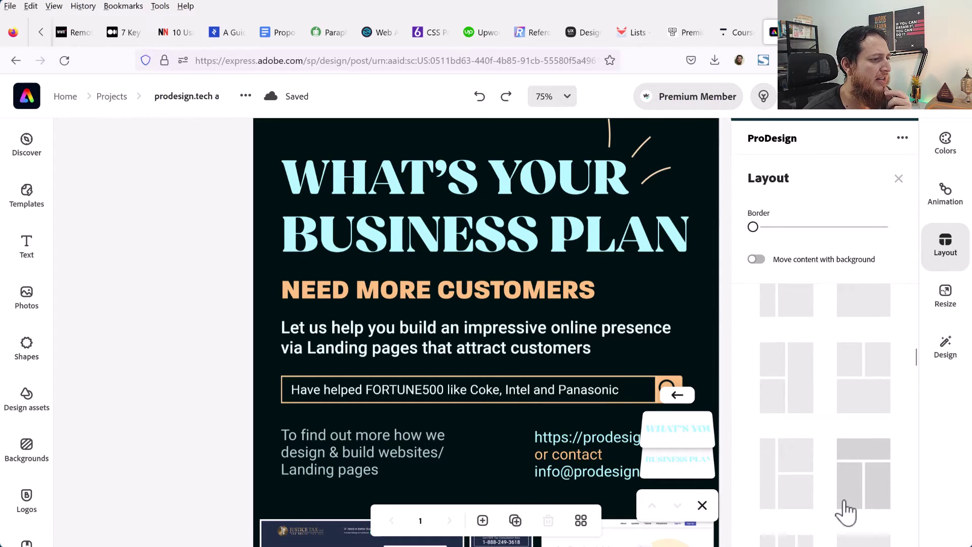
Step: Scroll through the available Resize size presets
left_click(939, 310)
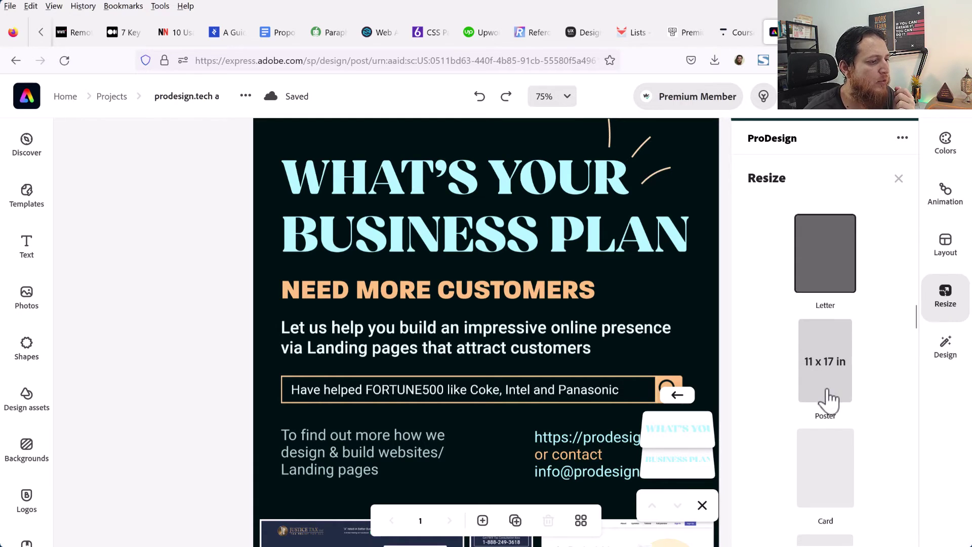
scroll(828, 397, "down", 2)
scroll(829, 400, "down", 5)
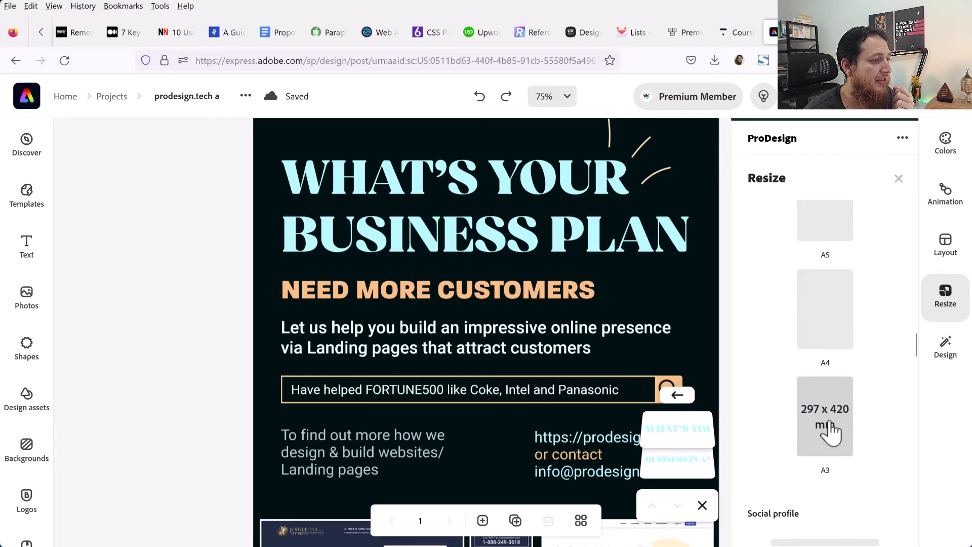
scroll(832, 433, "down", 3)
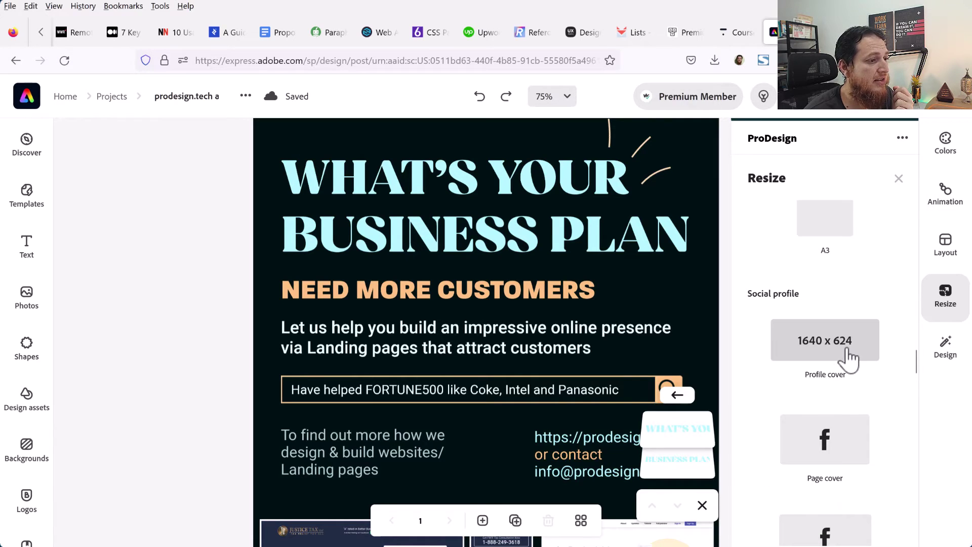
scroll(847, 358, "down", 1)
scroll(848, 360, "down", 1)
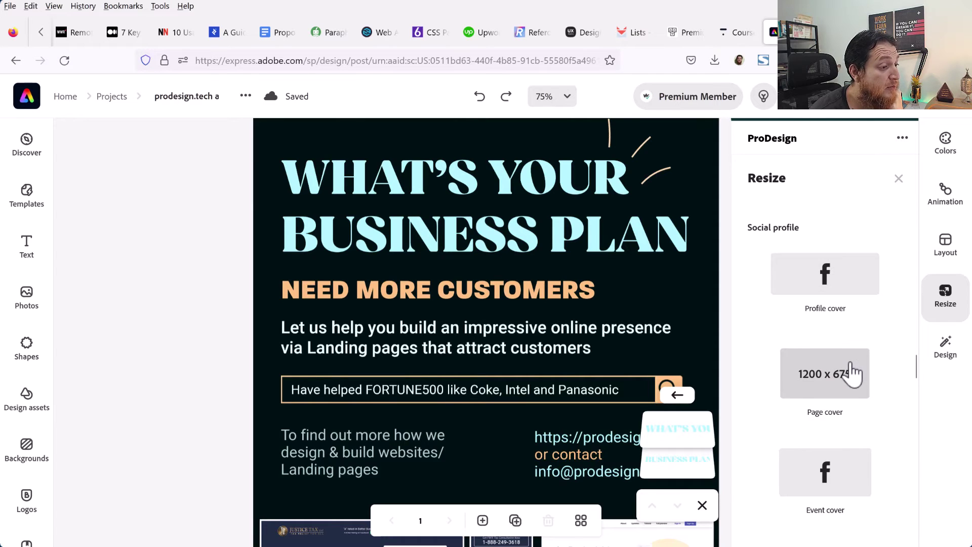
scroll(853, 375, "down", 3)
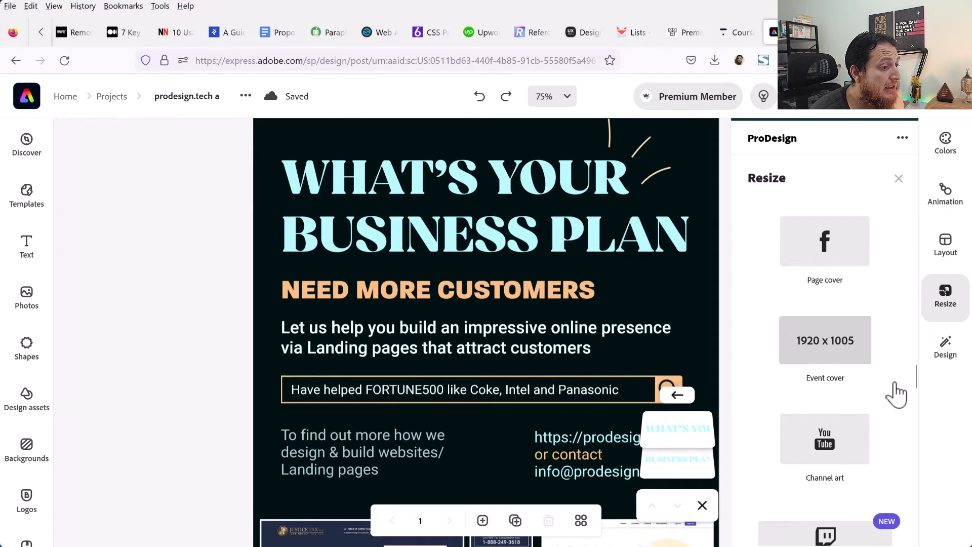
scroll(897, 394, "down", 1)
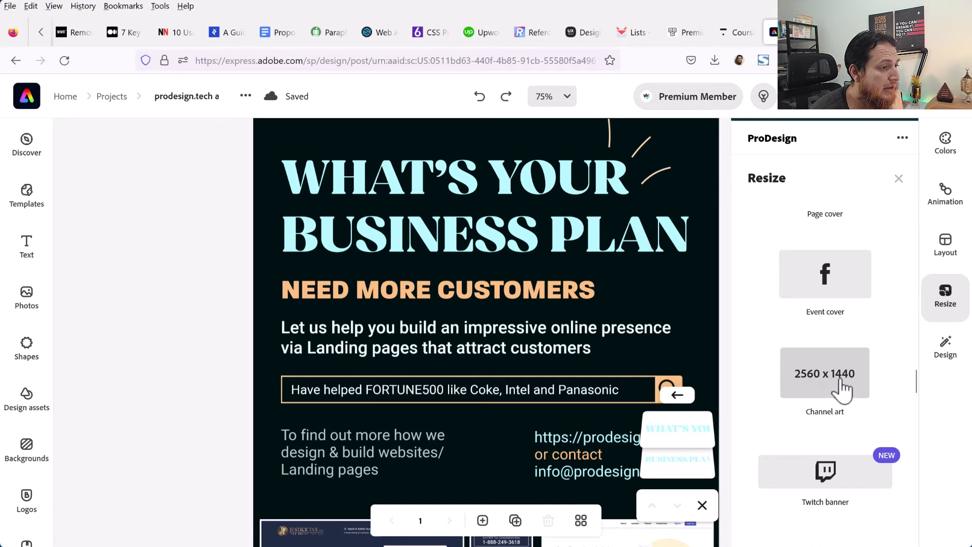
scroll(841, 388, "down", 2)
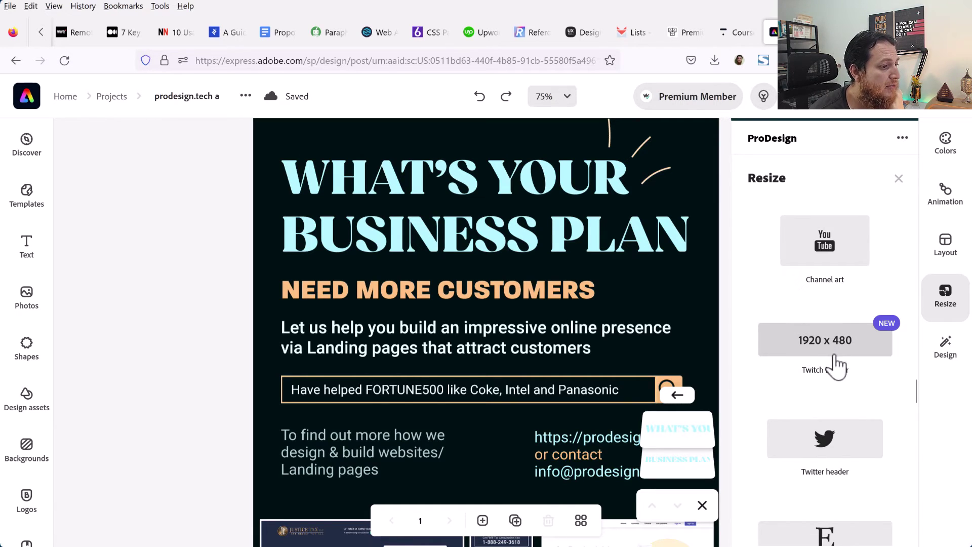
scroll(839, 390, "down", 2)
scroll(837, 374, "down", 6)
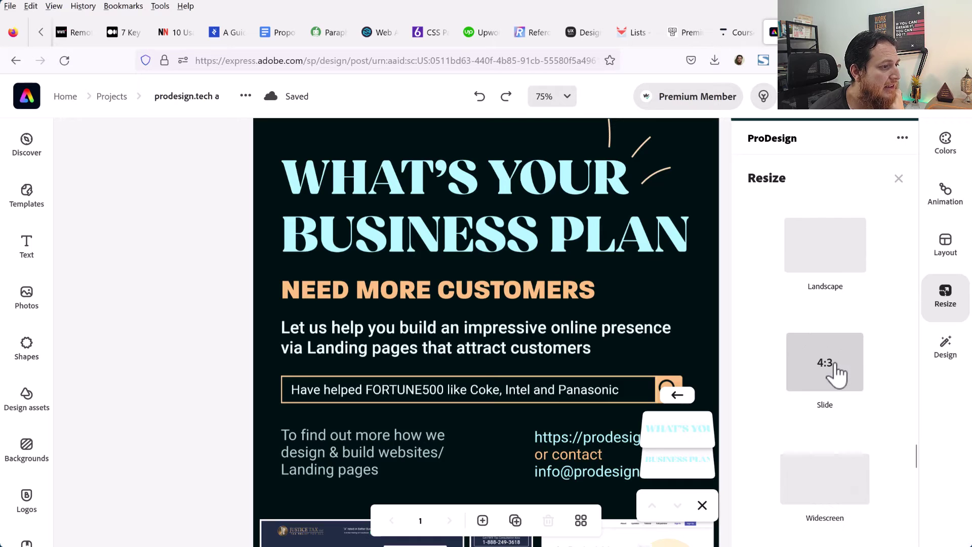
scroll(837, 374, "down", 2)
scroll(839, 374, "up", 4)
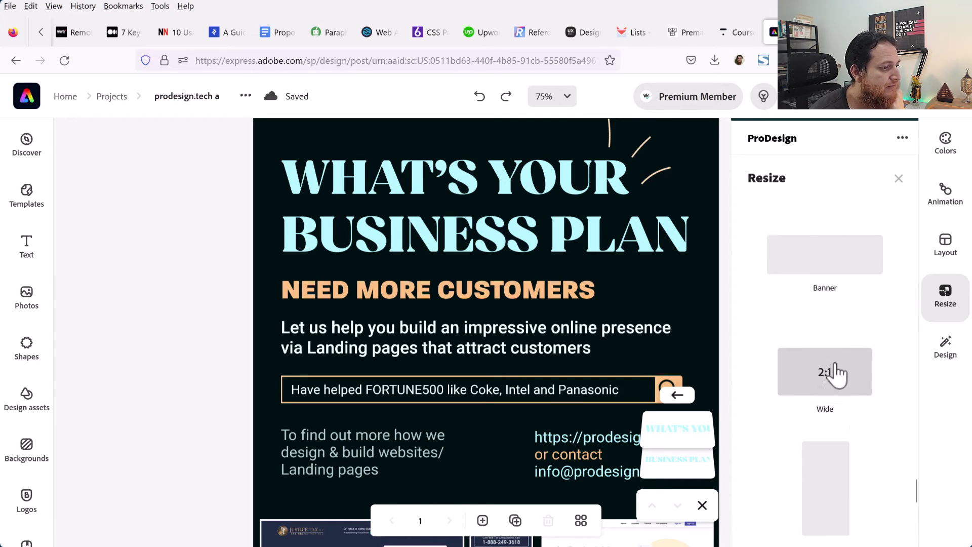
scroll(841, 374, "up", 4)
Step: Look at the Design brand options, then close the panel to leave only the flyer
left_click(944, 355)
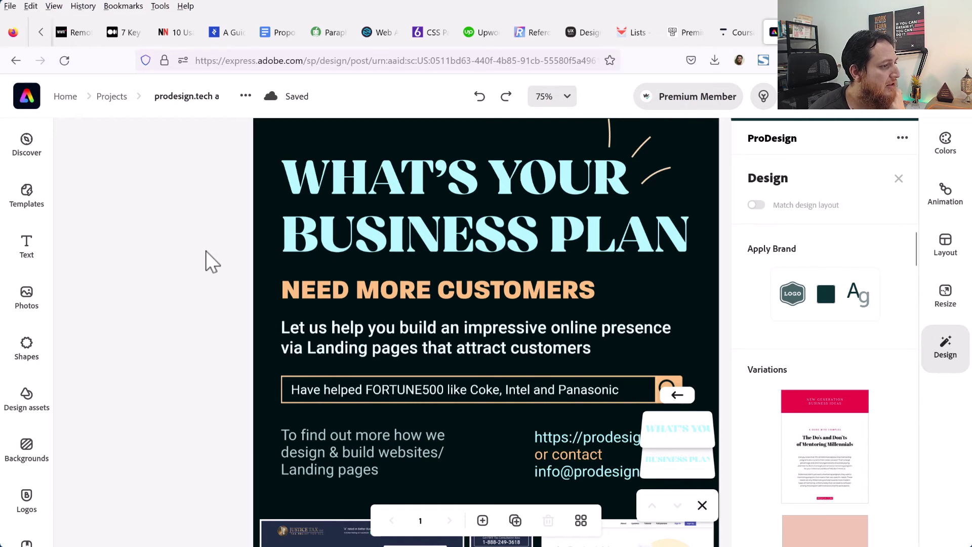
left_click(903, 142)
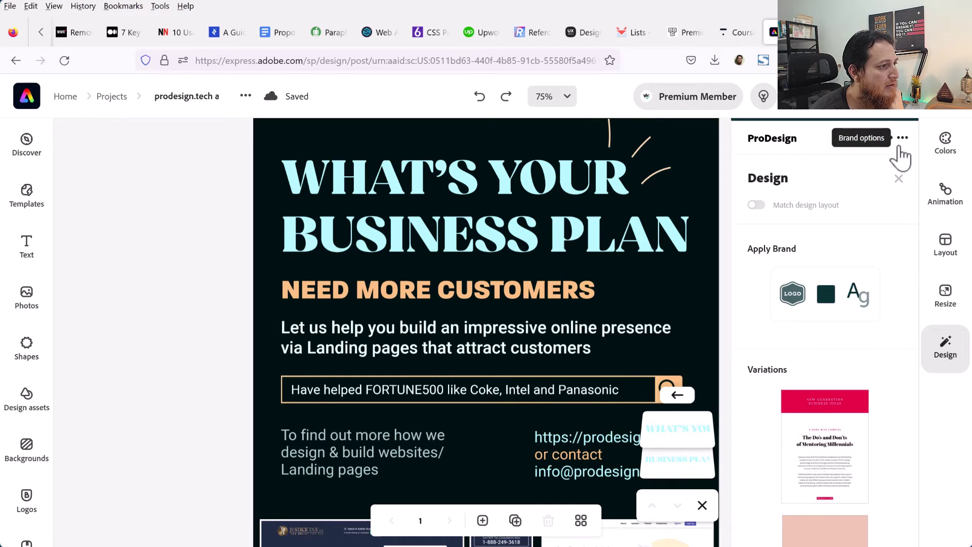
left_click(155, 280)
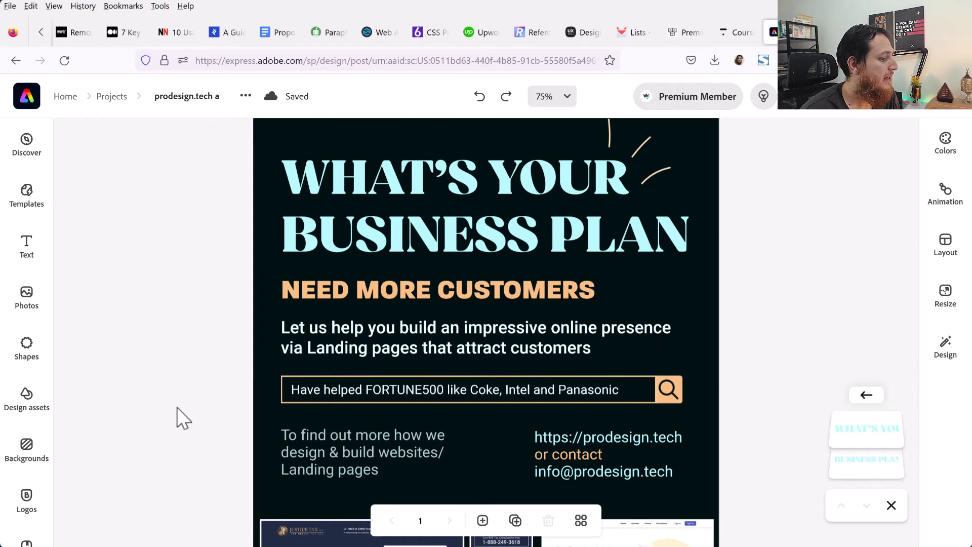
scroll(203, 410, "down", 6)
scroll(410, 413, "up", 9)
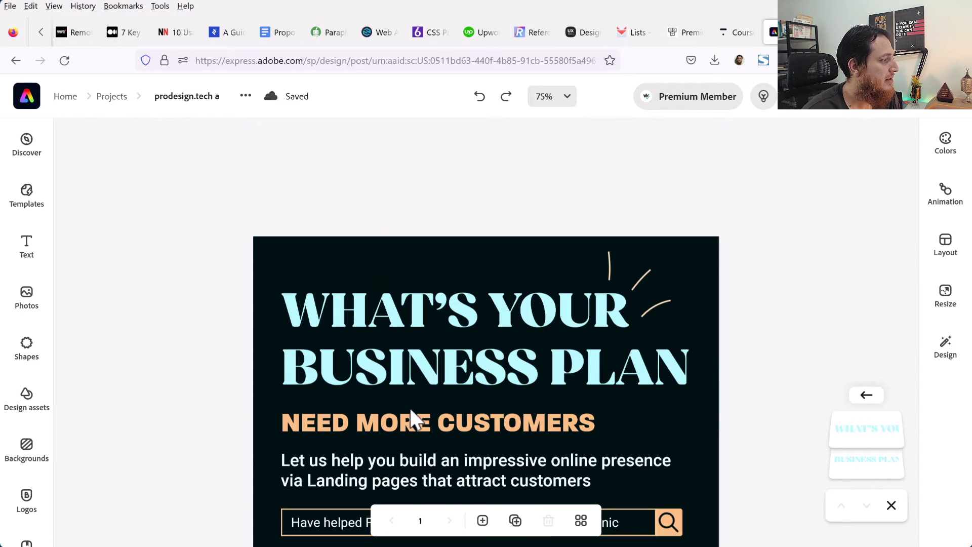
scroll(411, 411, "down", 4)
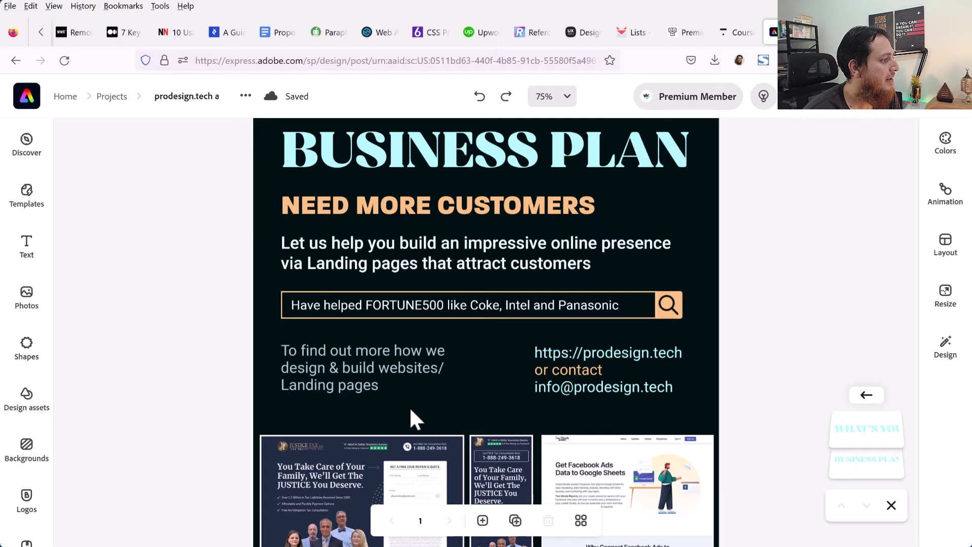
scroll(411, 412, "down", 6)
scroll(411, 411, "up", 7)
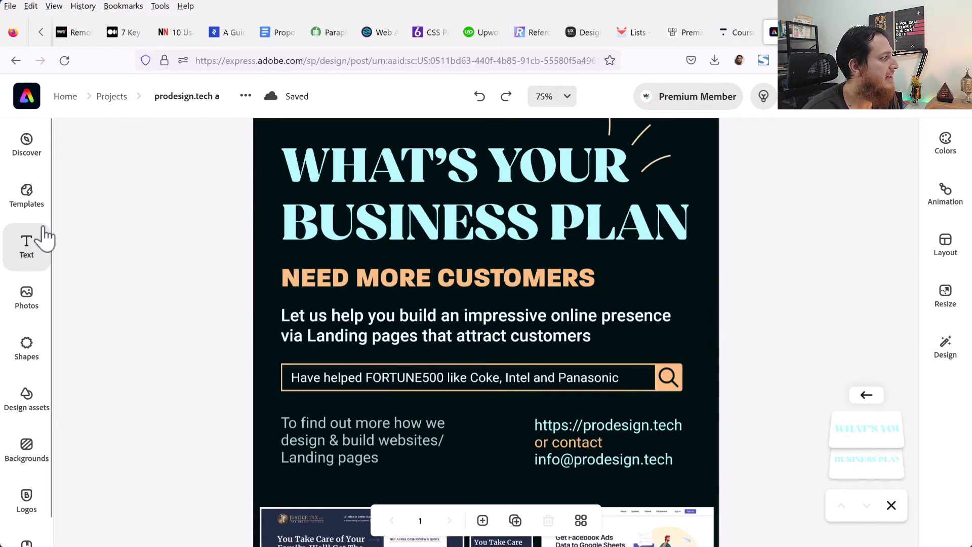
Step: Filter the templates to Premium, then return to the Projects page listing prodesign.tech ad
left_click(27, 200)
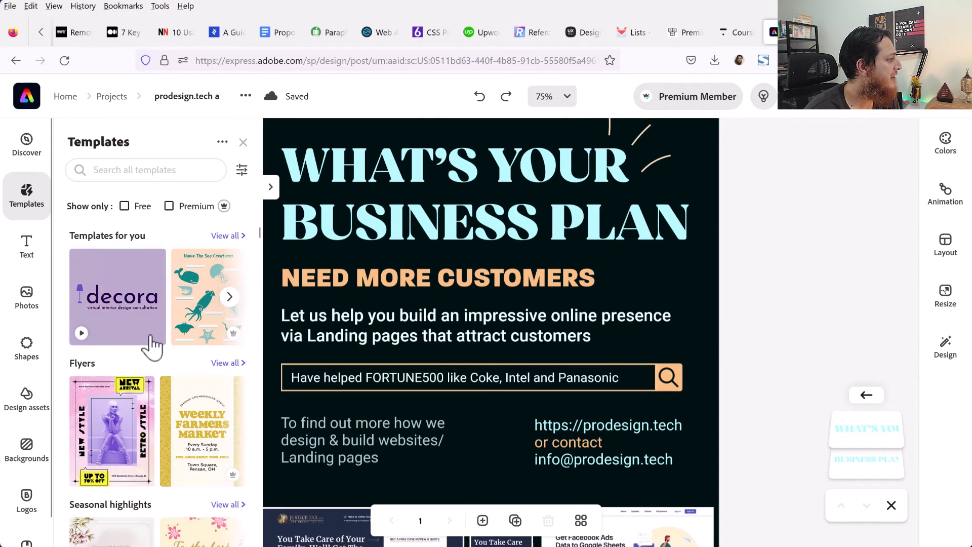
left_click(169, 207)
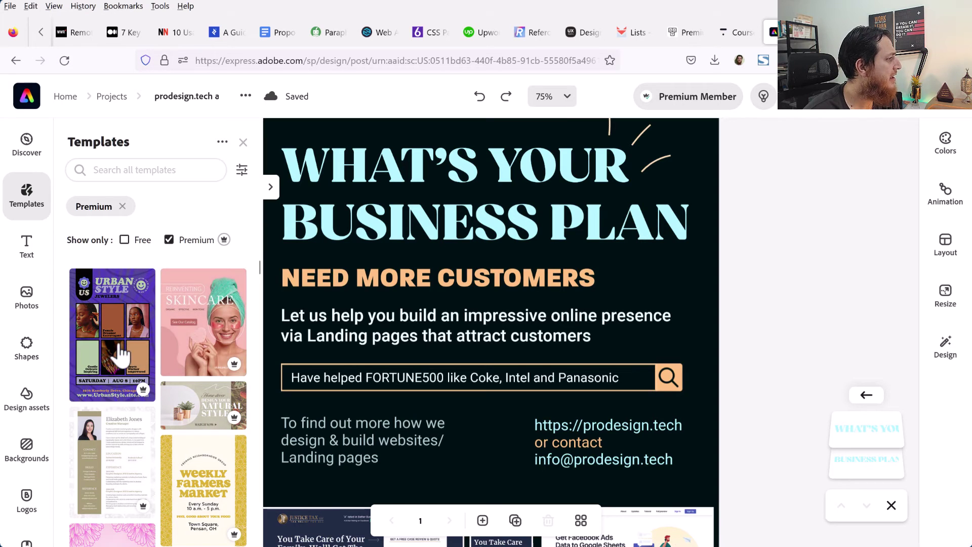
left_click(111, 96)
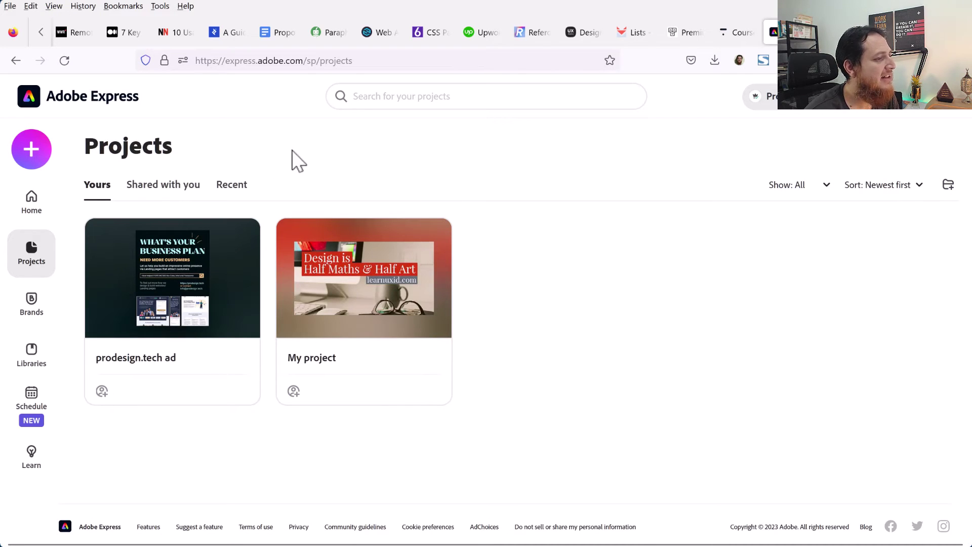
Step: Create a new project folder named 'Pop Art'
left_click(948, 185)
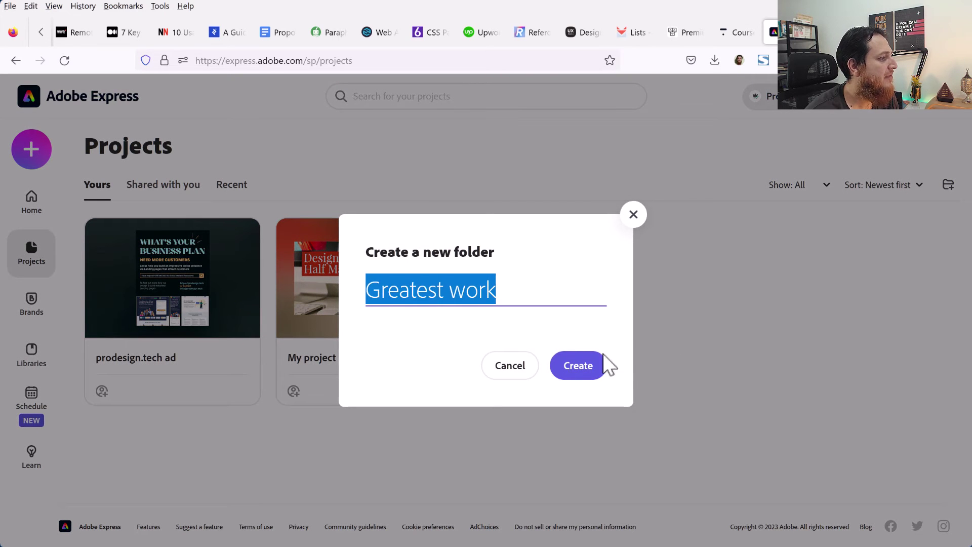
left_click(421, 293)
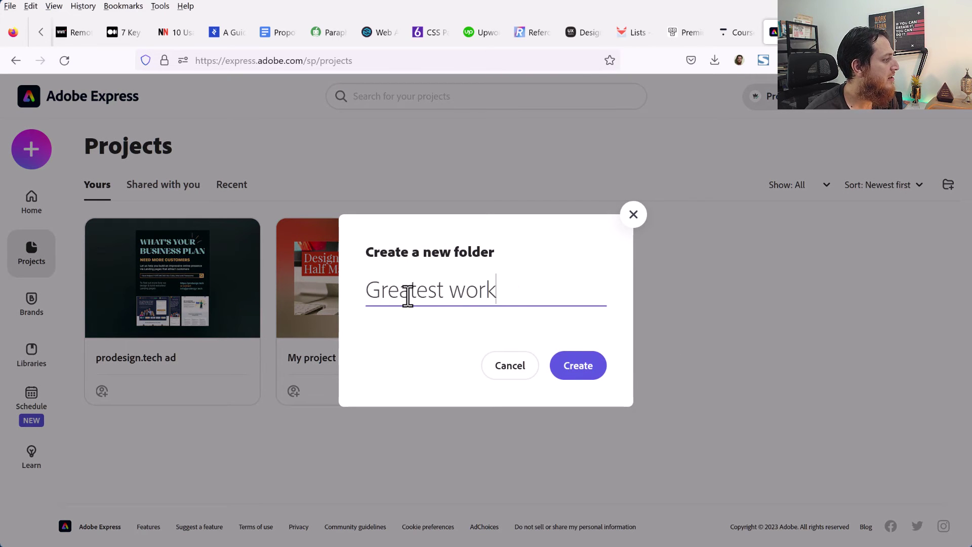
key("ctrl+a")
key("BackSpace")
type("Pop Art")
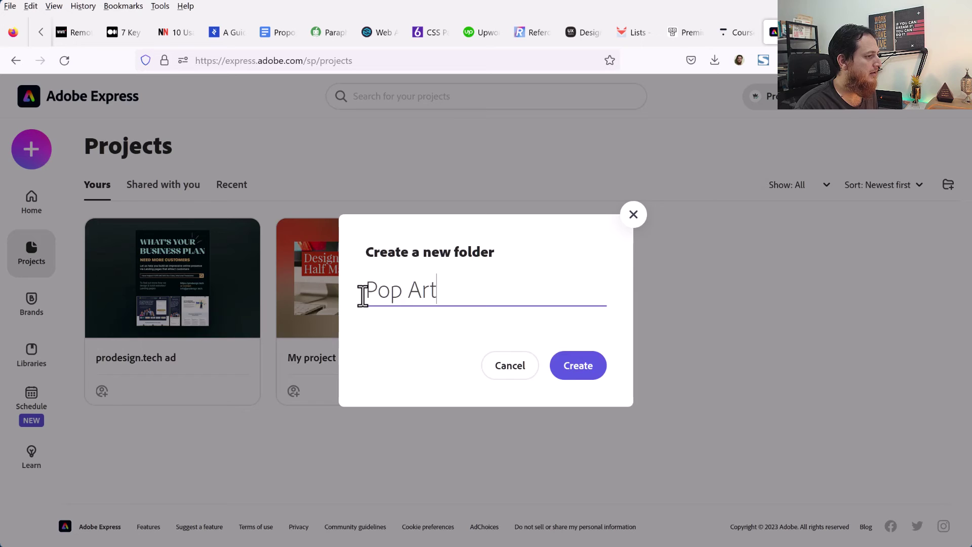
key("Return")
Step: Start a new design from the Fashion Market template in the Flyers category
left_click(517, 438)
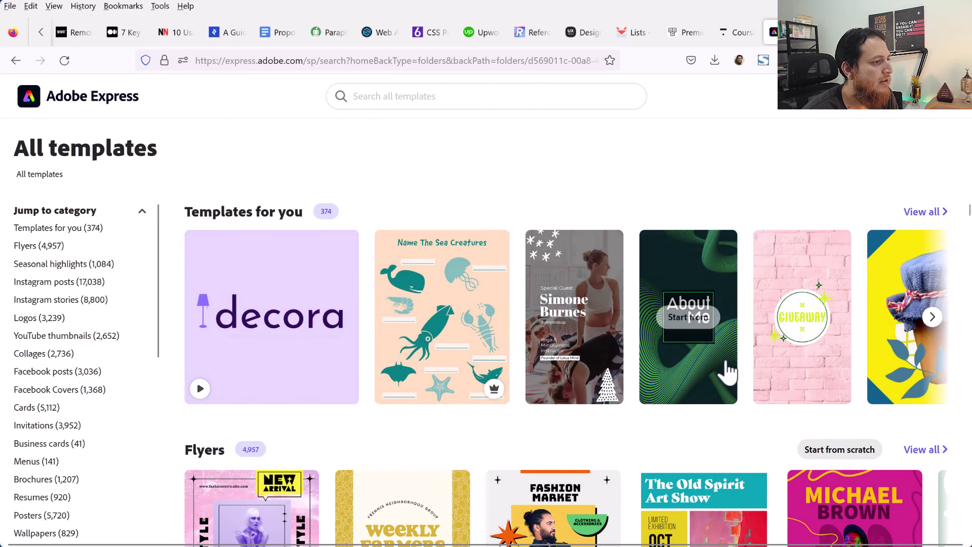
scroll(520, 387, "down", 2)
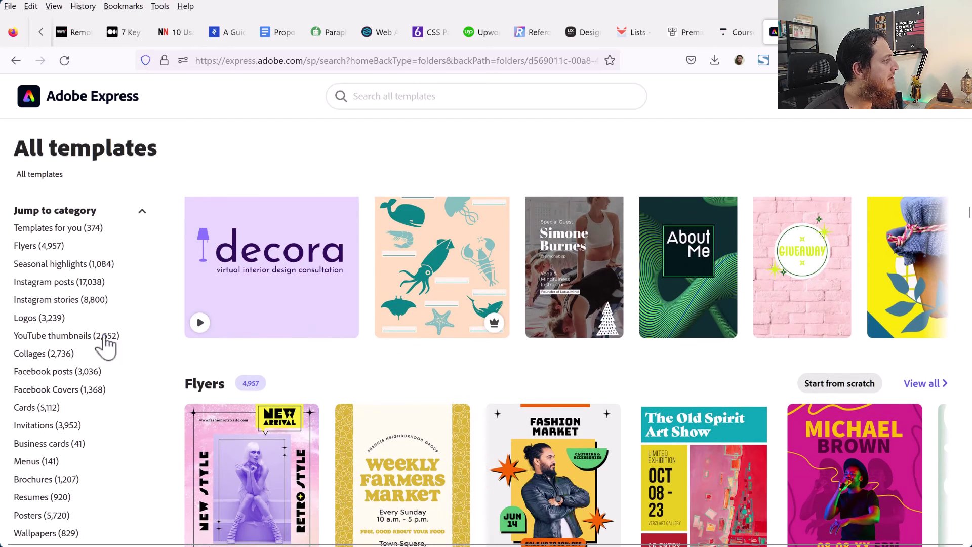
left_click(25, 261)
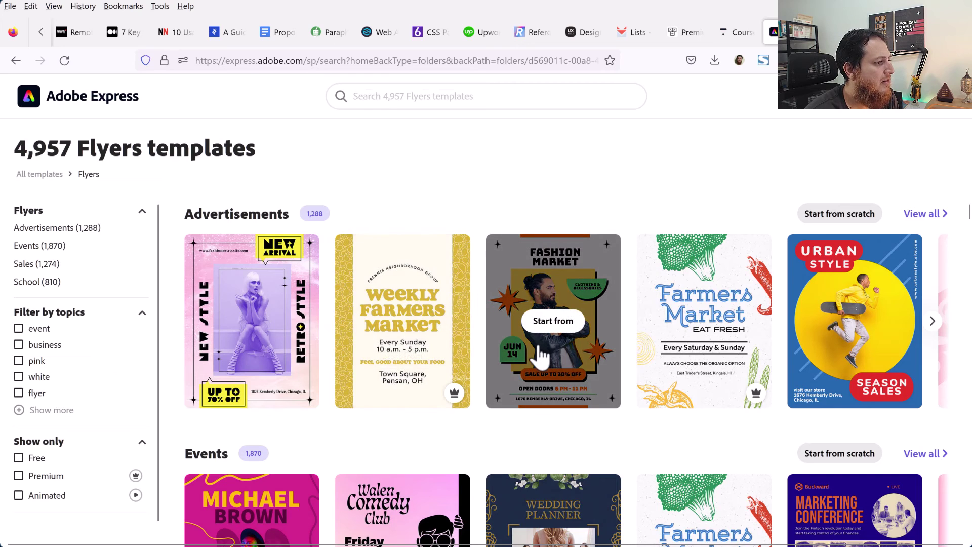
left_click(540, 349)
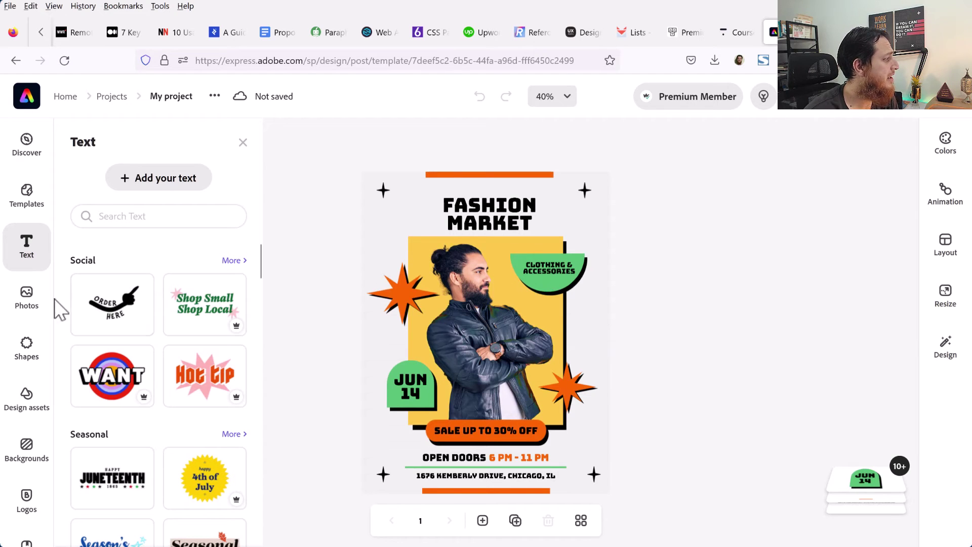
Step: Search the basic shapes for 'doodle' and drag the curly arrow beside the man's head
scroll(27, 415, "down", 1)
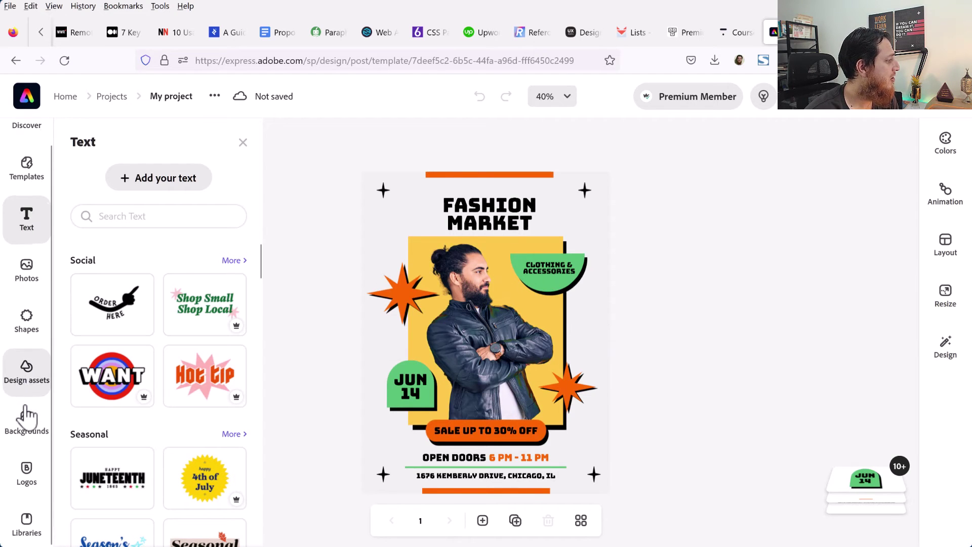
left_click(28, 319)
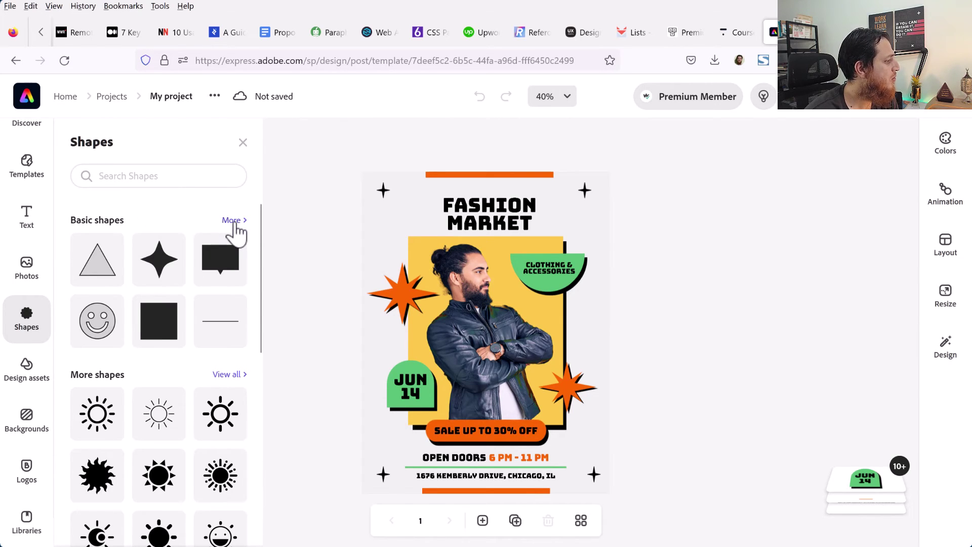
left_click(234, 222)
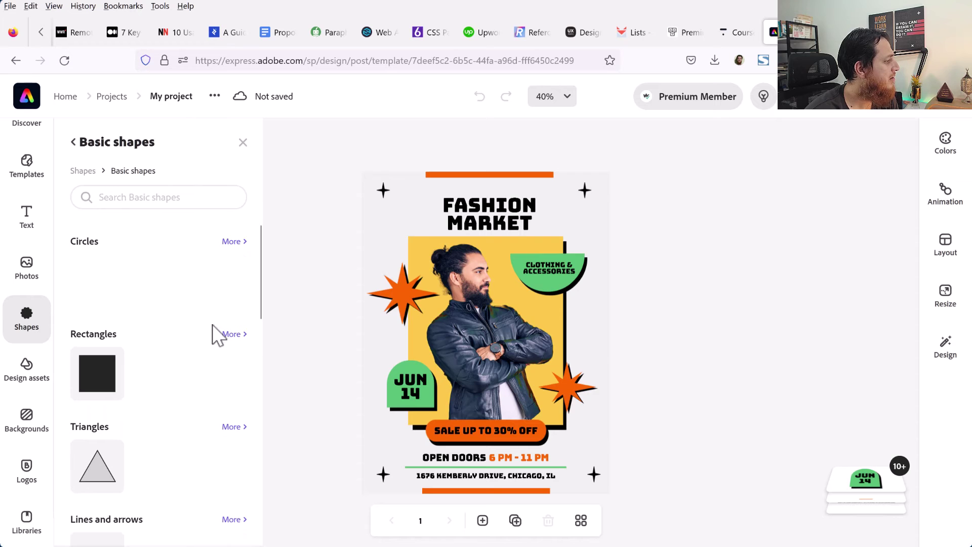
left_click(173, 198)
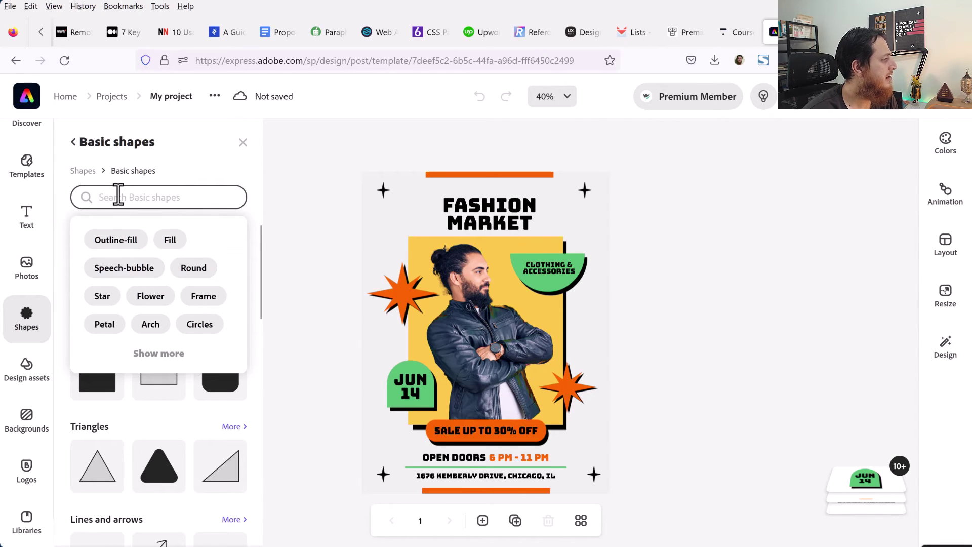
type("doodle")
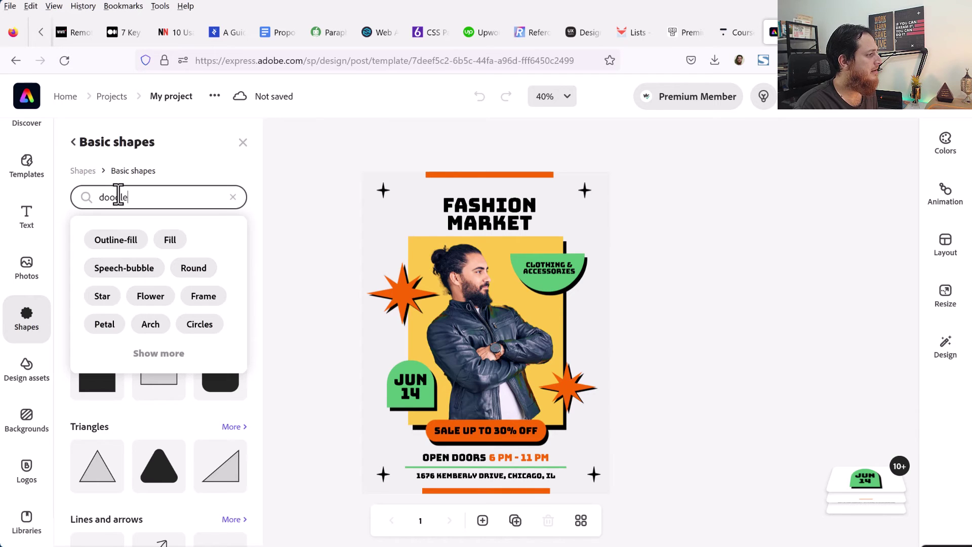
key("Return")
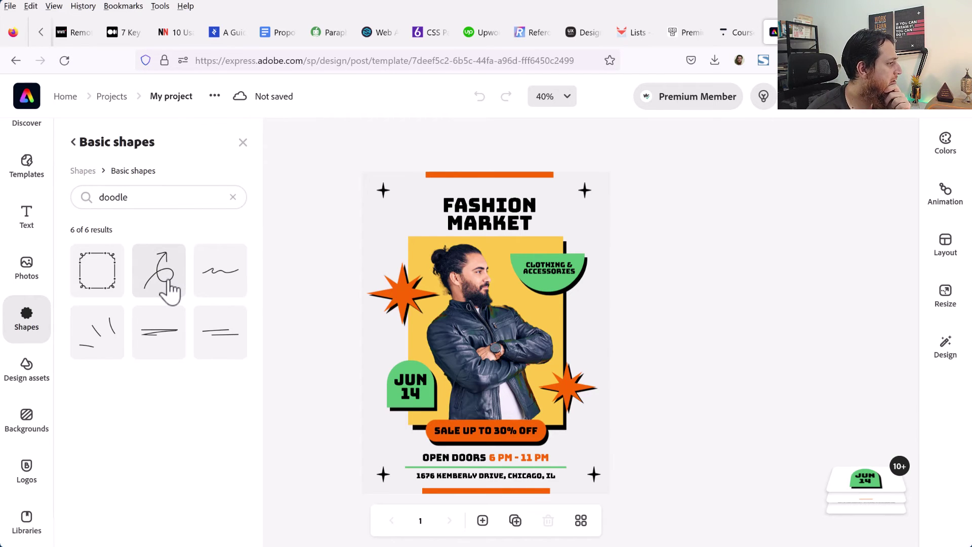
mouse_move(161, 283)
left_mouse_down()
mouse_move(407, 446)
mouse_move(408, 253)
left_mouse_up()
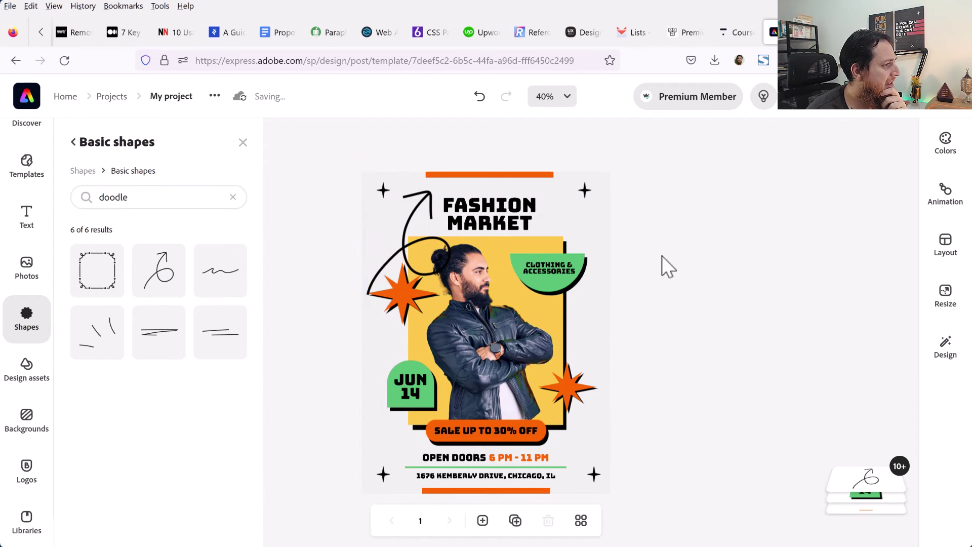
left_click(662, 256)
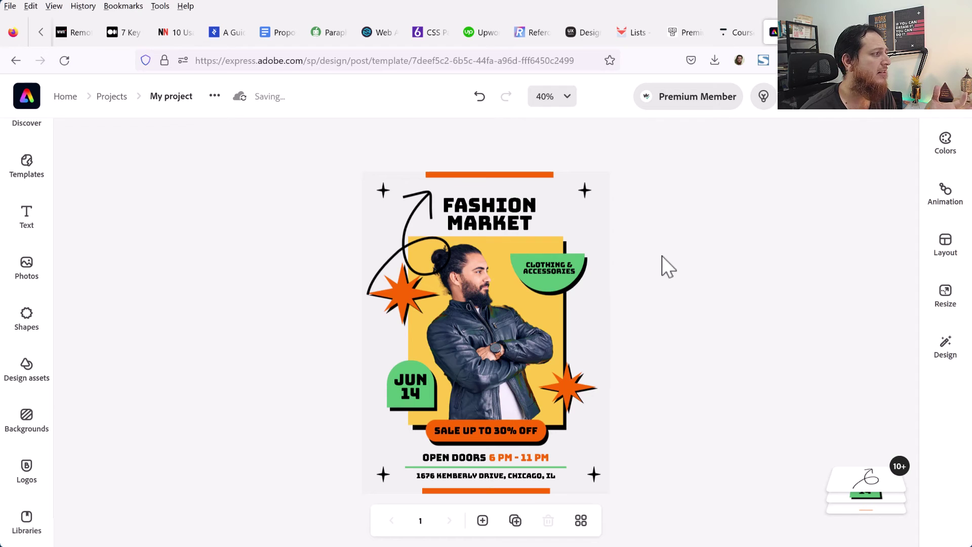
left_click(22, 175)
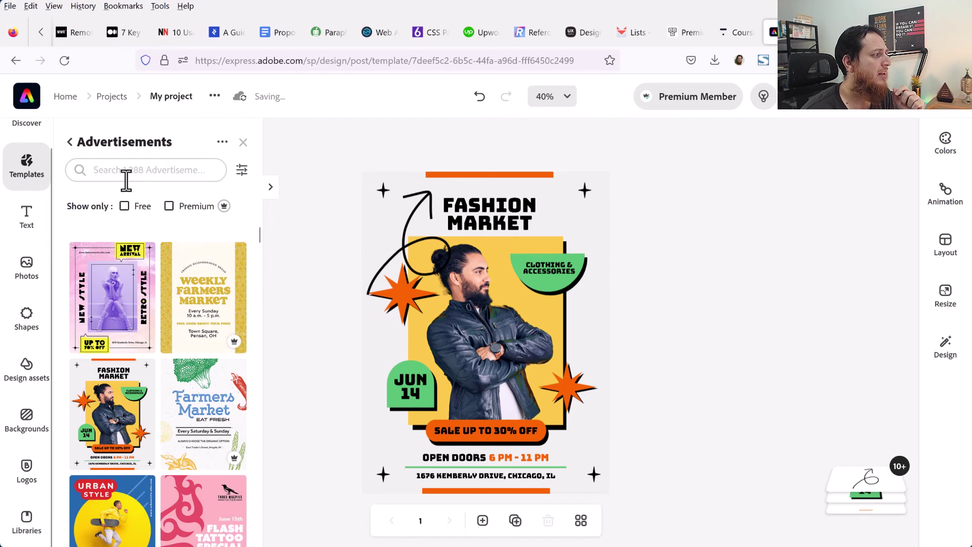
left_click(304, 227)
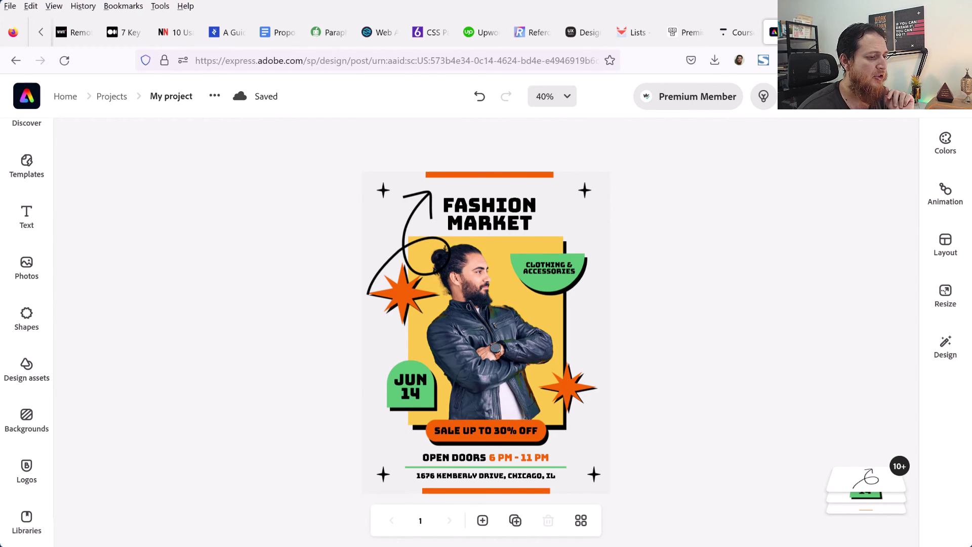
left_click(891, 546)
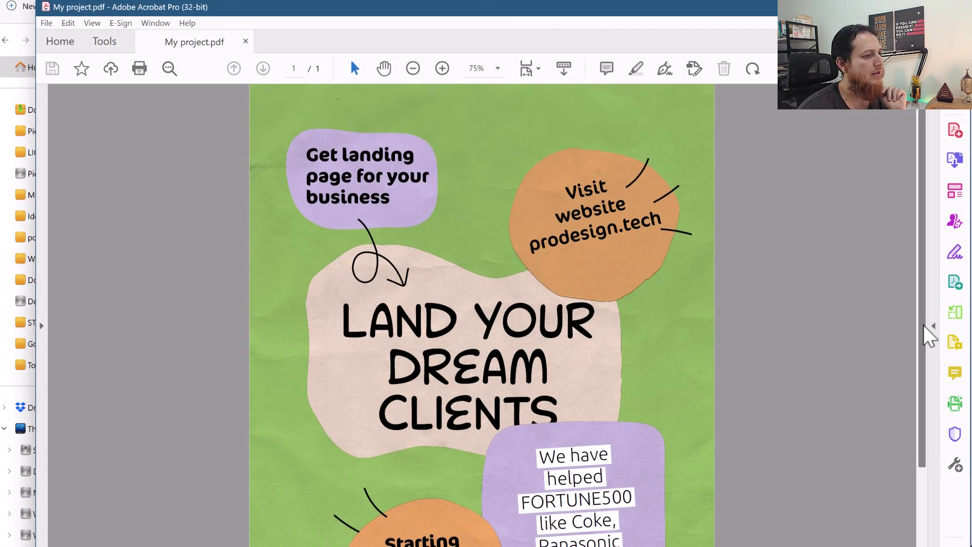
Step: Scroll through the My project.pdf ad page, then close Acrobat
mouse_move(922, 332)
left_mouse_down()
mouse_move(923, 400)
mouse_move(922, 347)
left_mouse_up()
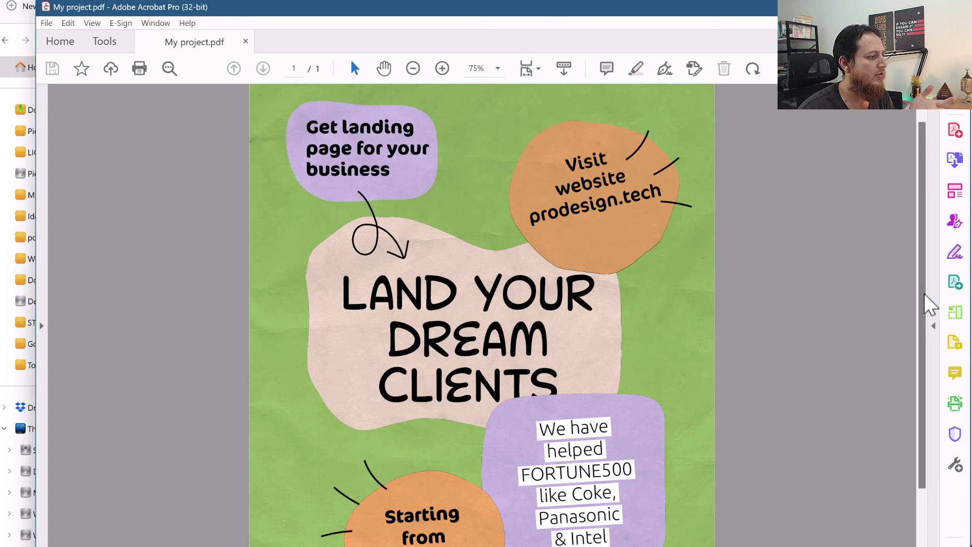
left_click_drag(929, 297, 929, 330)
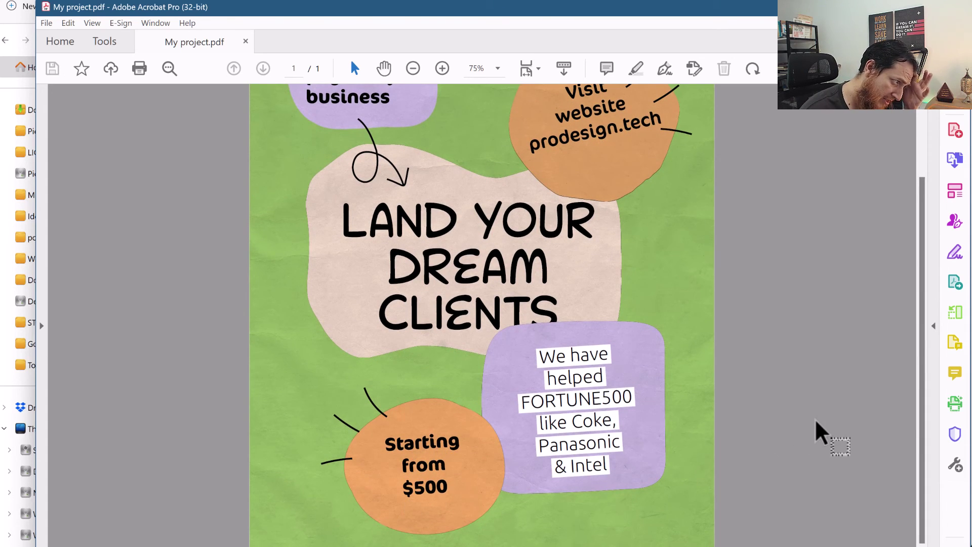
left_click_drag(922, 444, 910, 387)
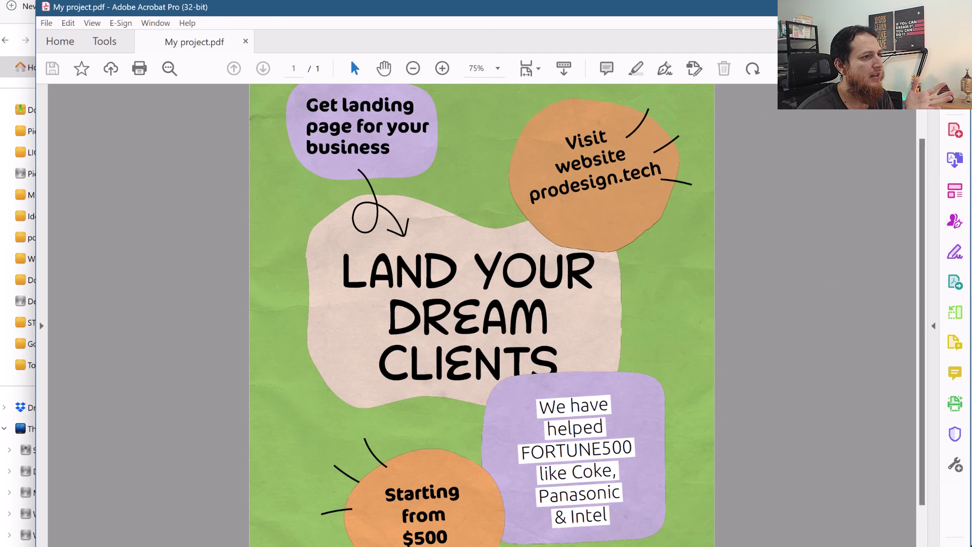
key("alt+F4")
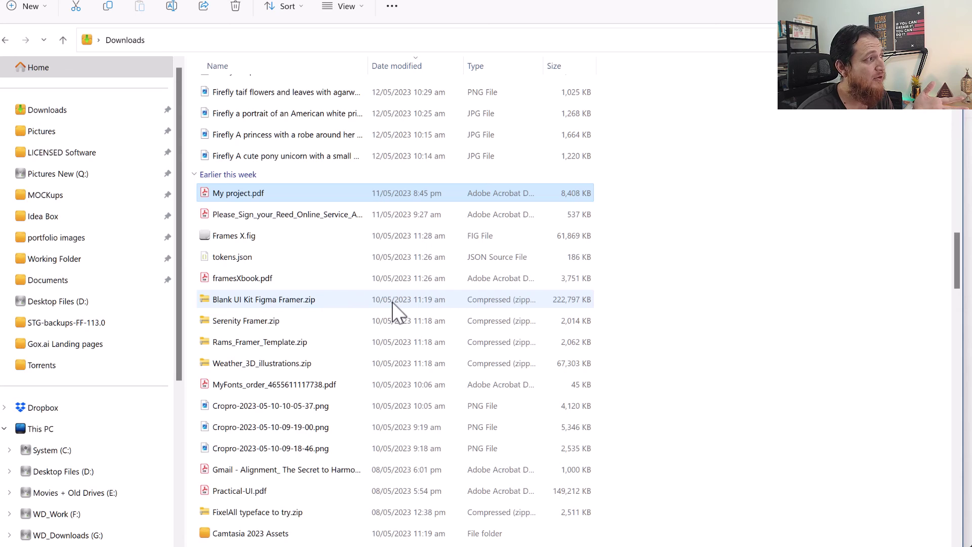
Step: Switch back to the Fashion Market flyer in the browser with Alt+Tab
key("alt+Tab")
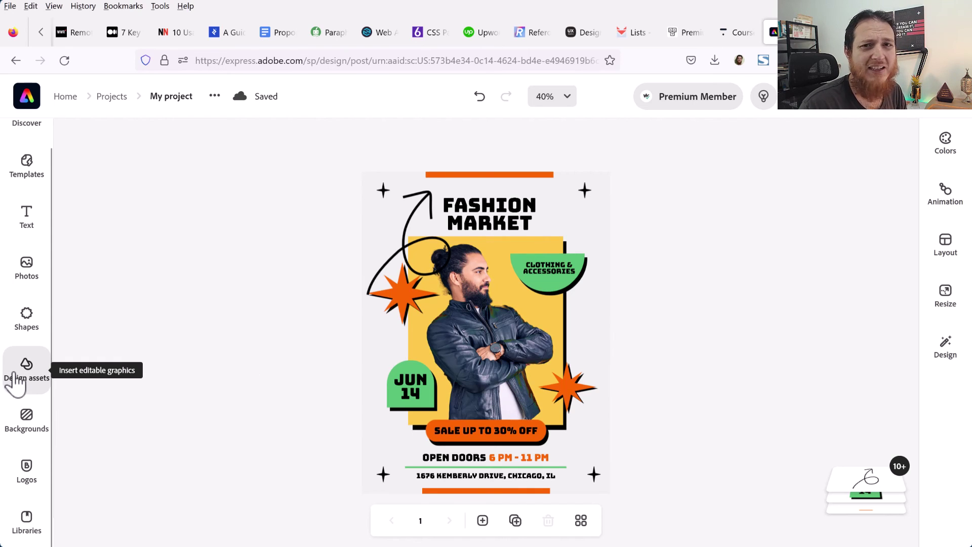
Step: Browse the Backgrounds, Logos and Libraries panels, peeking into the ux process library
left_click(23, 422)
left_click(23, 481)
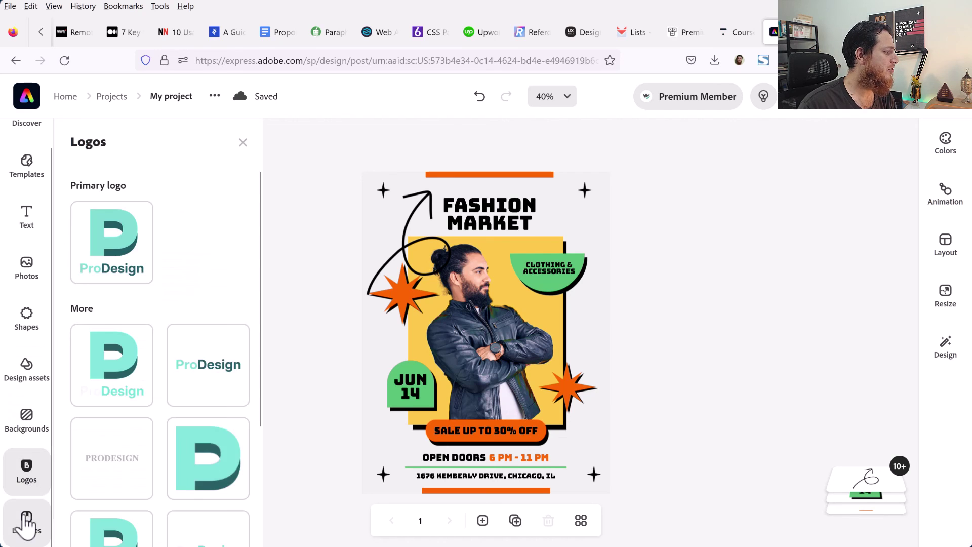
left_click(26, 517)
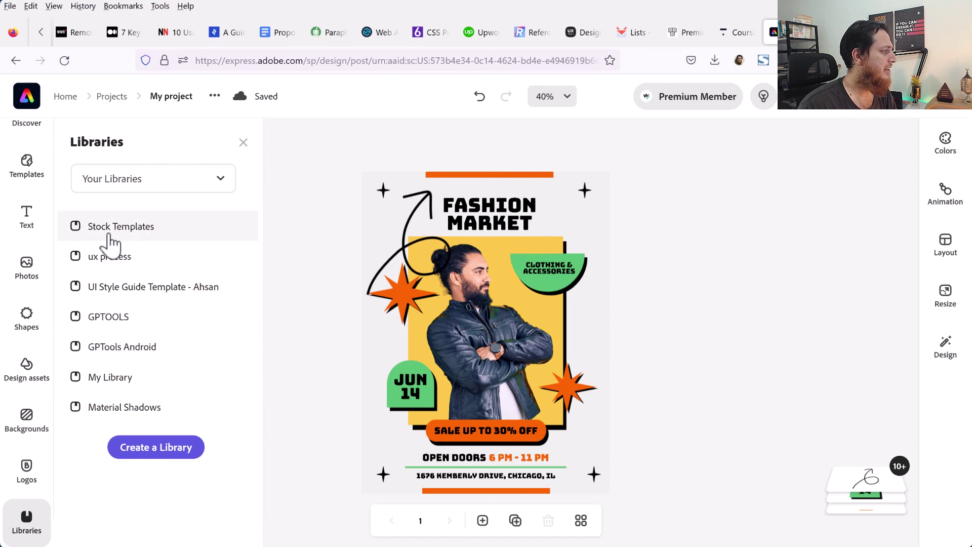
left_click(104, 257)
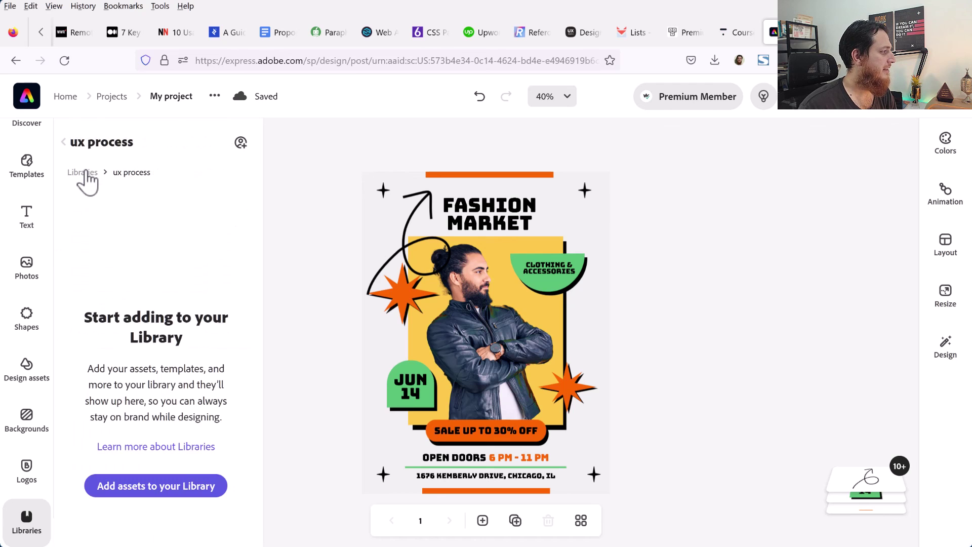
left_click(83, 173)
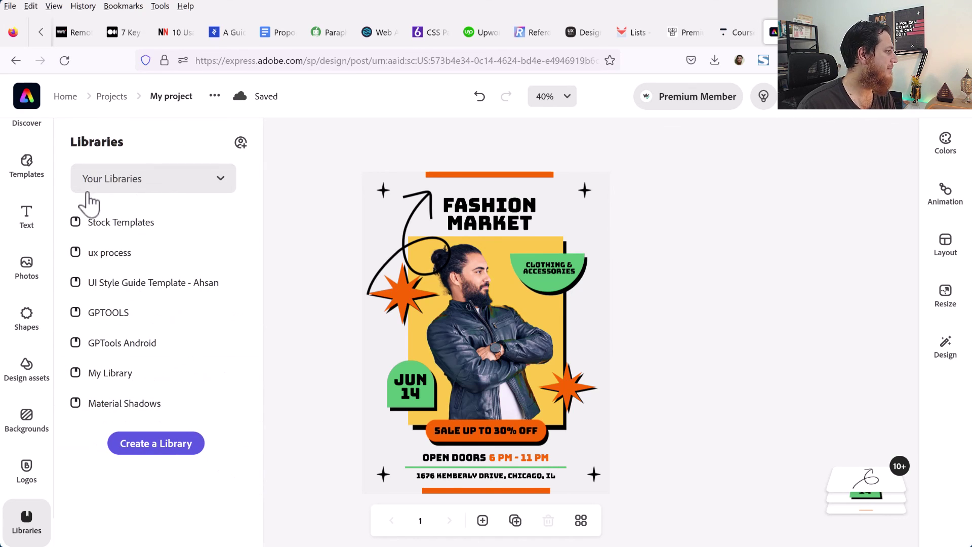
Step: Show the Text presets and scroll through the Social, Paragraphs and Events styles
left_click(30, 230)
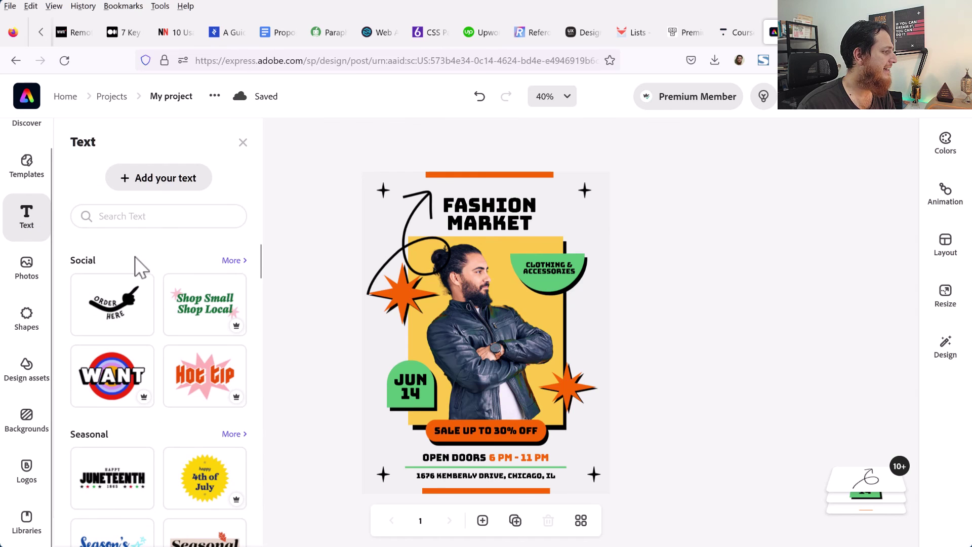
scroll(158, 412, "down", 8)
scroll(162, 412, "down", 10)
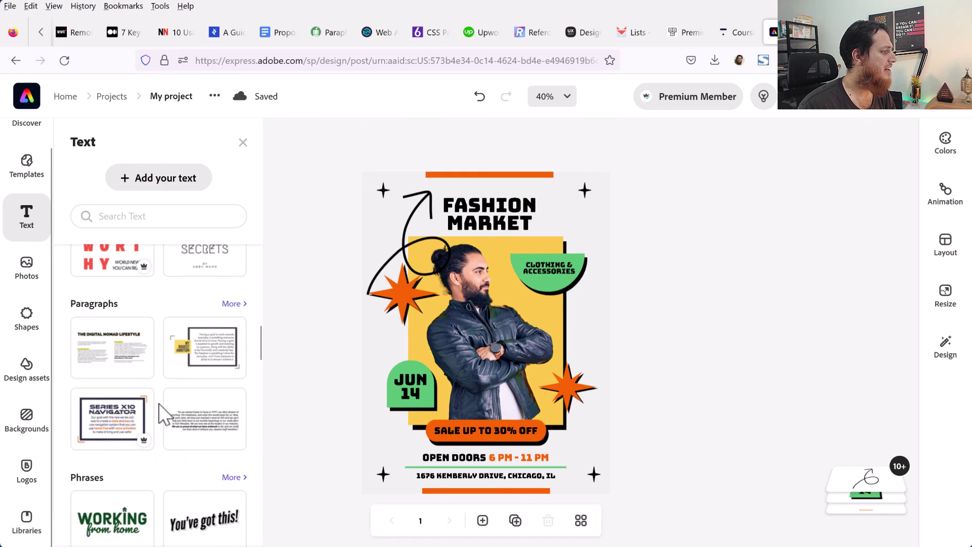
scroll(159, 405, "down", 1)
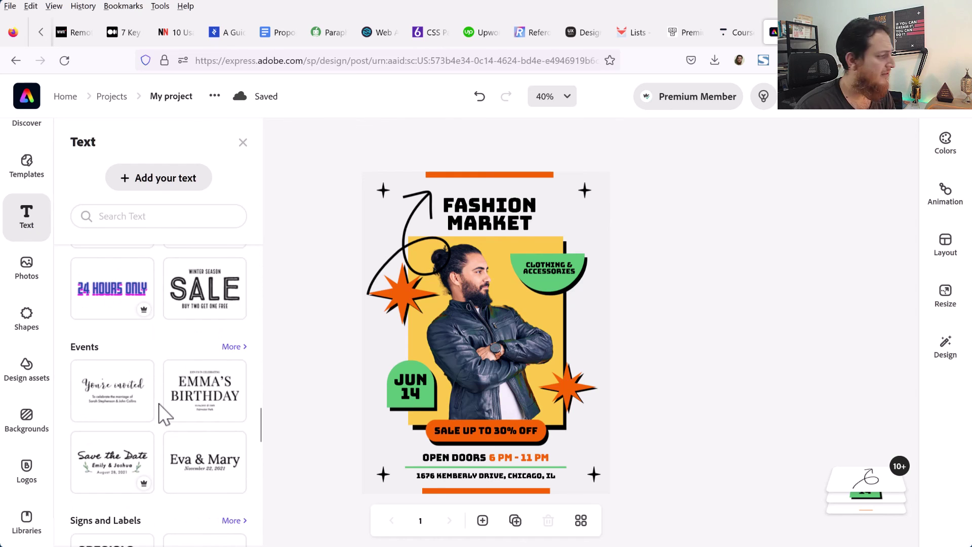